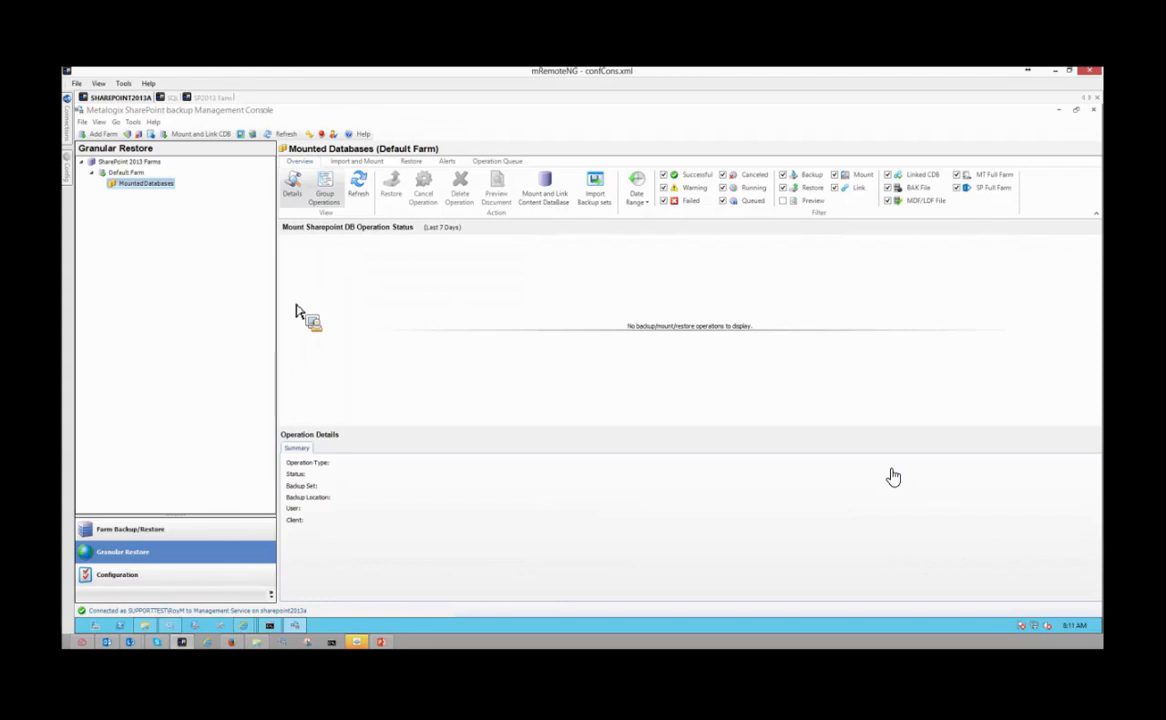
# - Start the Content Database Mount and Link Wizard for the Default Farm's mounted databases and proceed to the source type choice
pyautogui.moveTo(295, 312); pyautogui.dragTo(190, 190)
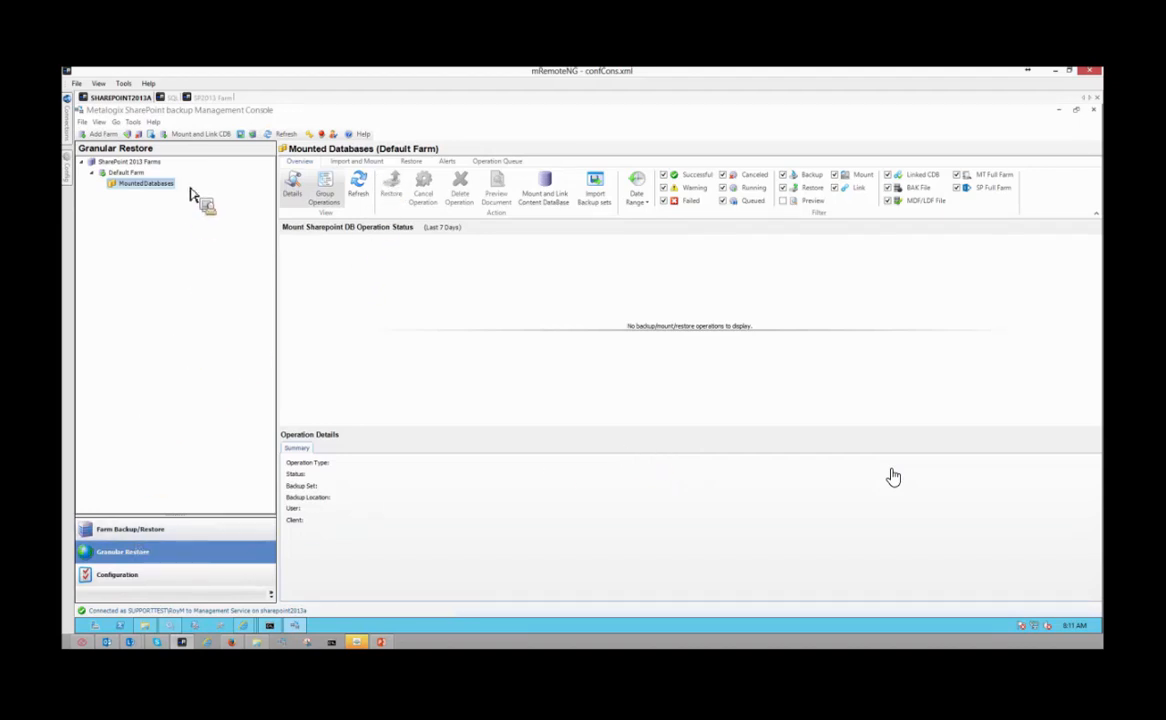
pyautogui.click(372, 163)
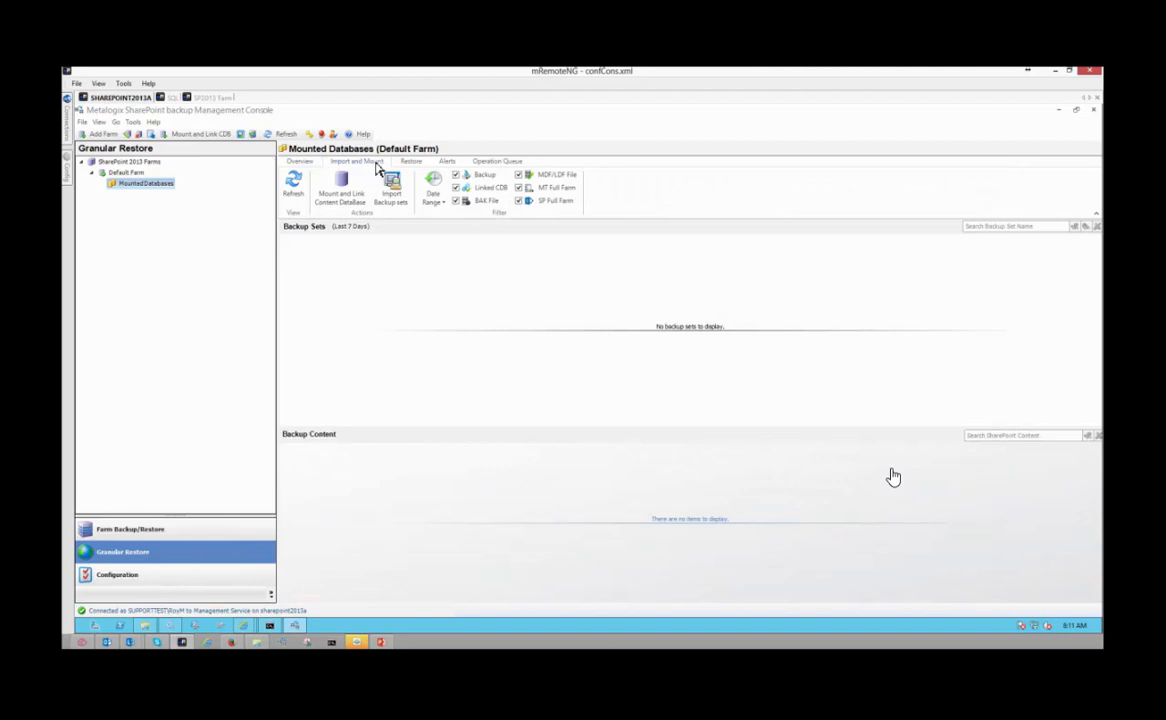
pyautogui.moveTo(378, 169); pyautogui.dragTo(185, 540)
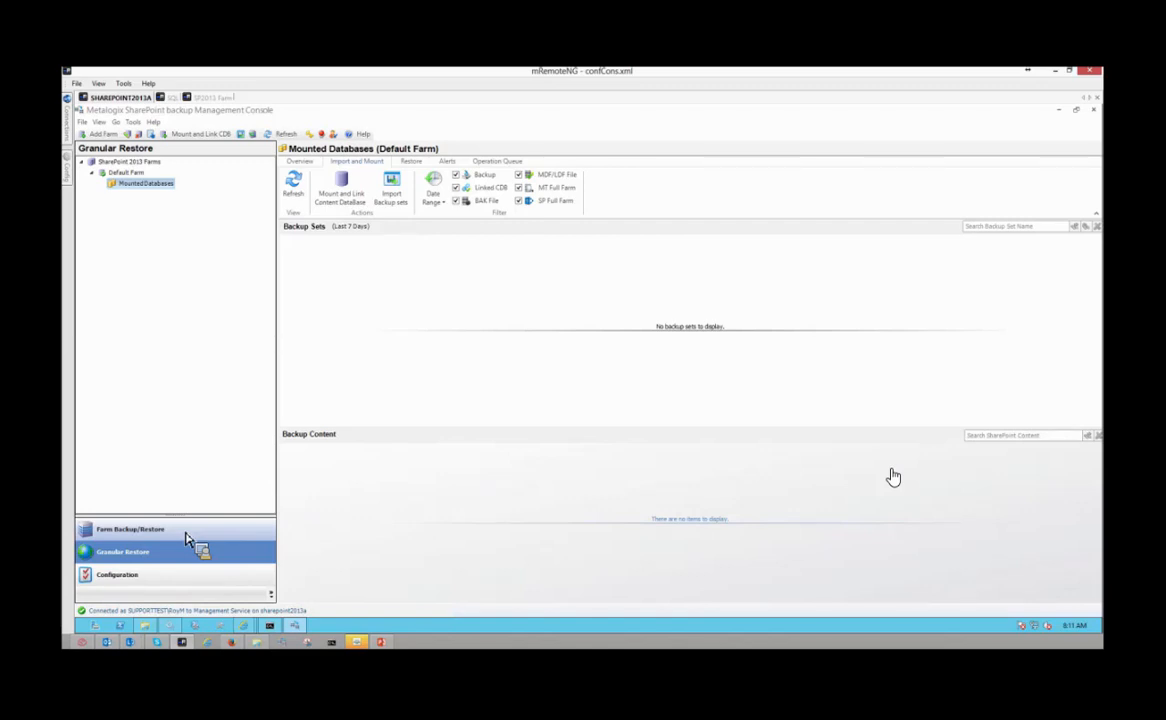
pyautogui.moveTo(185, 538); pyautogui.dragTo(505, 525)
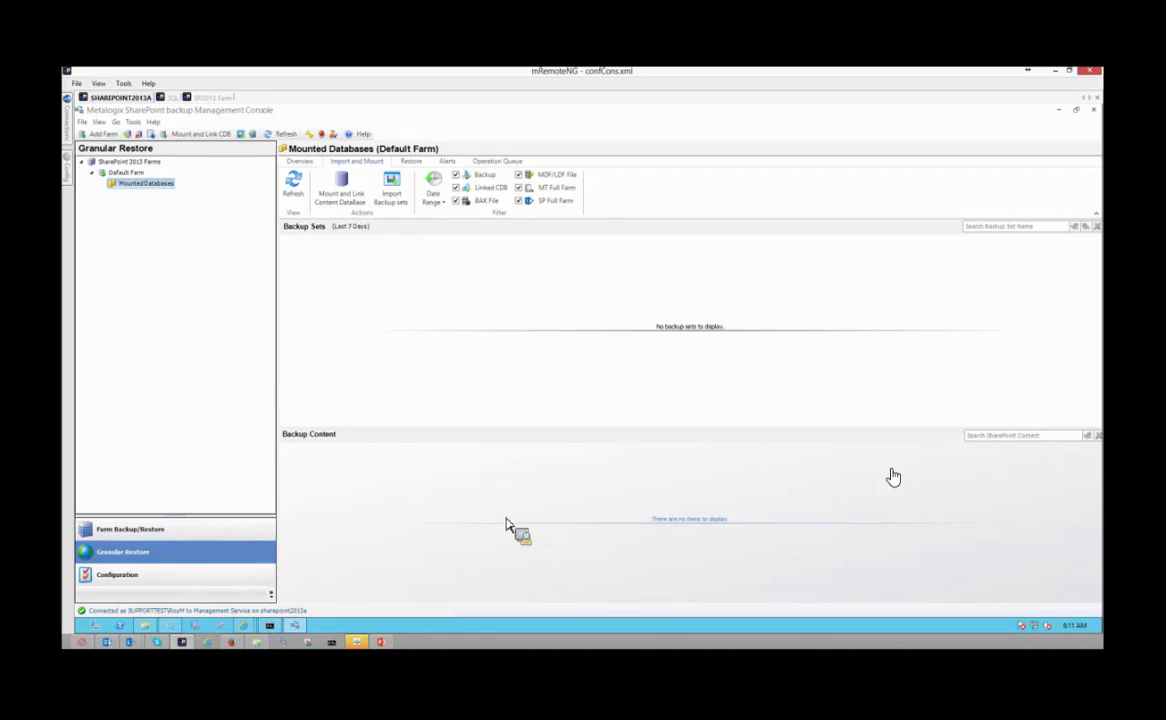
pyautogui.moveTo(505, 525); pyautogui.dragTo(390, 370)
pyautogui.moveTo(390, 370); pyautogui.dragTo(351, 195)
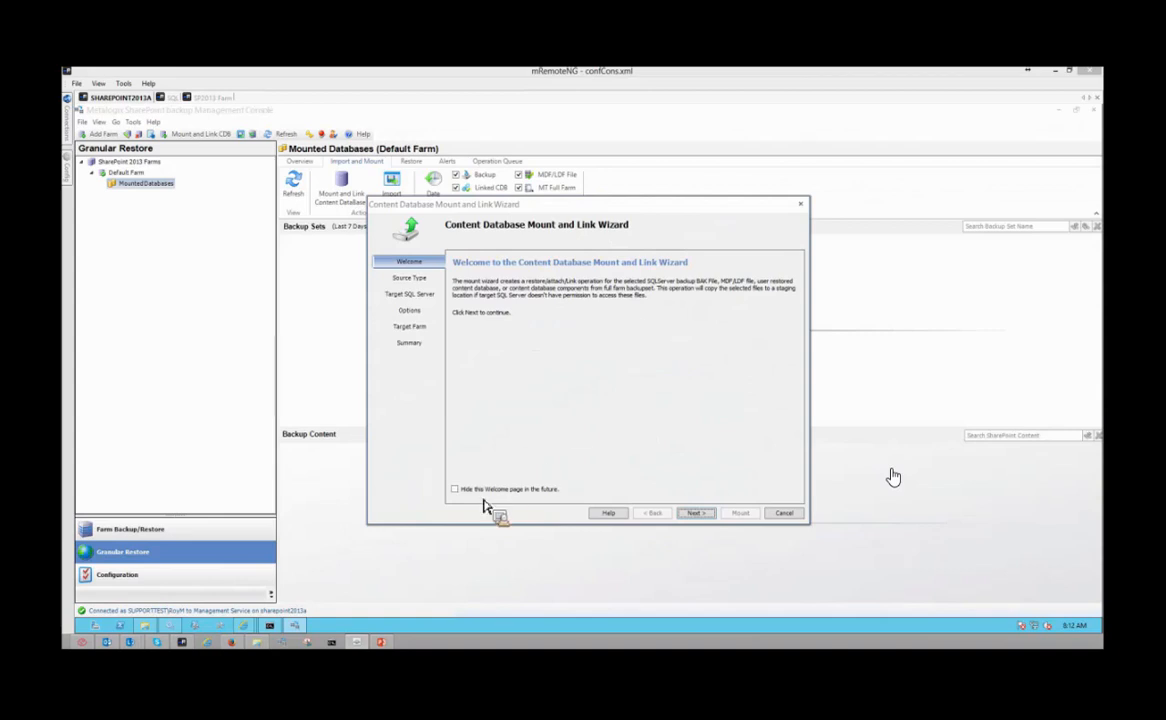
pyautogui.click(695, 513)
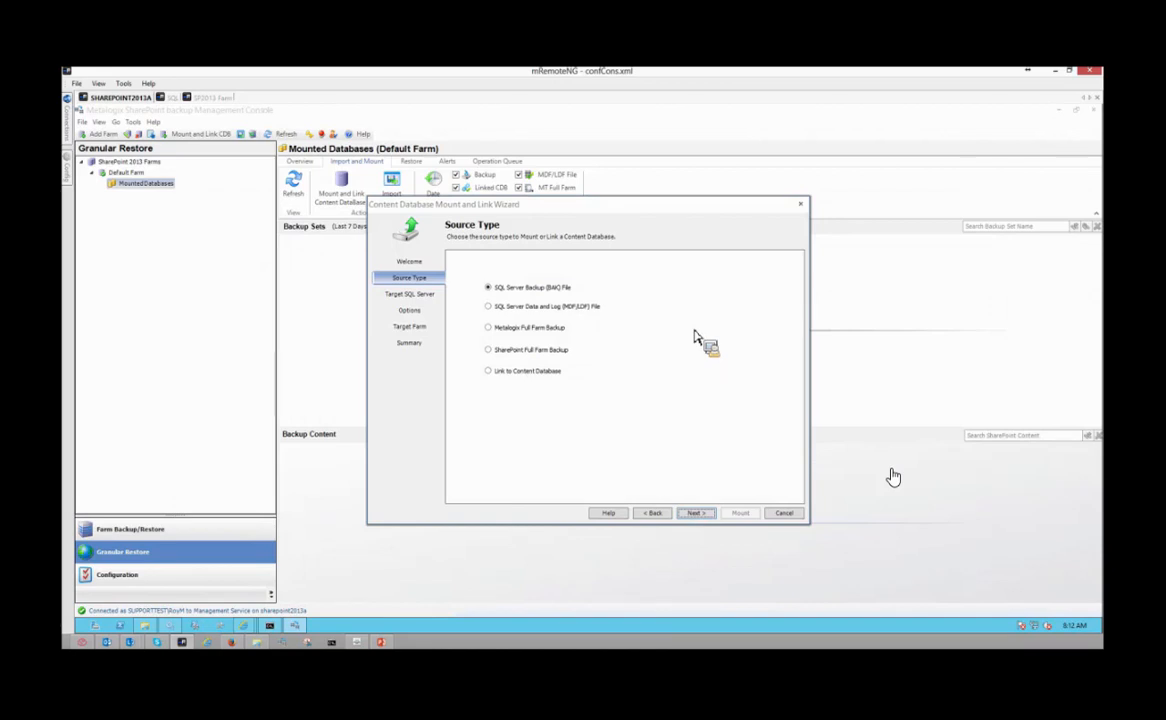
pyautogui.click(529, 332)
pyautogui.click(497, 290)
pyautogui.click(489, 306)
pyautogui.click(489, 329)
pyautogui.click(495, 351)
pyautogui.click(518, 370)
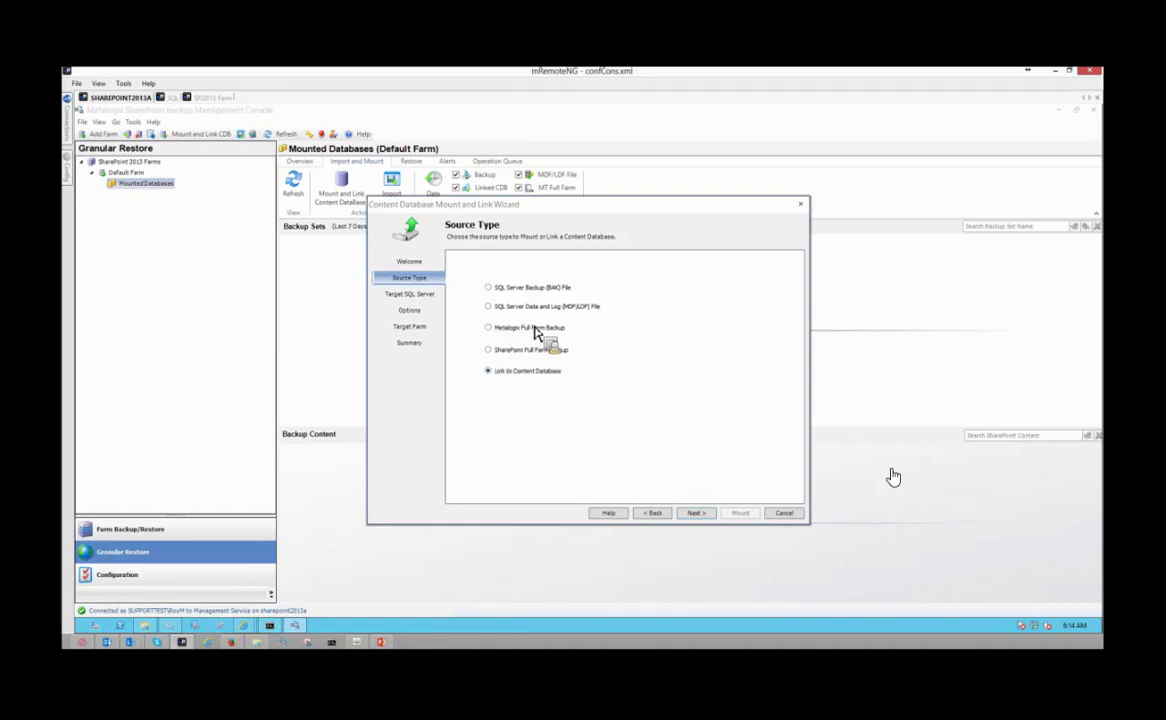
# - Choose Metalogix Full Farm Backup as the source type and accept SQL as the target server with the backup service user account
pyautogui.click(490, 328)
pyautogui.click(694, 517)
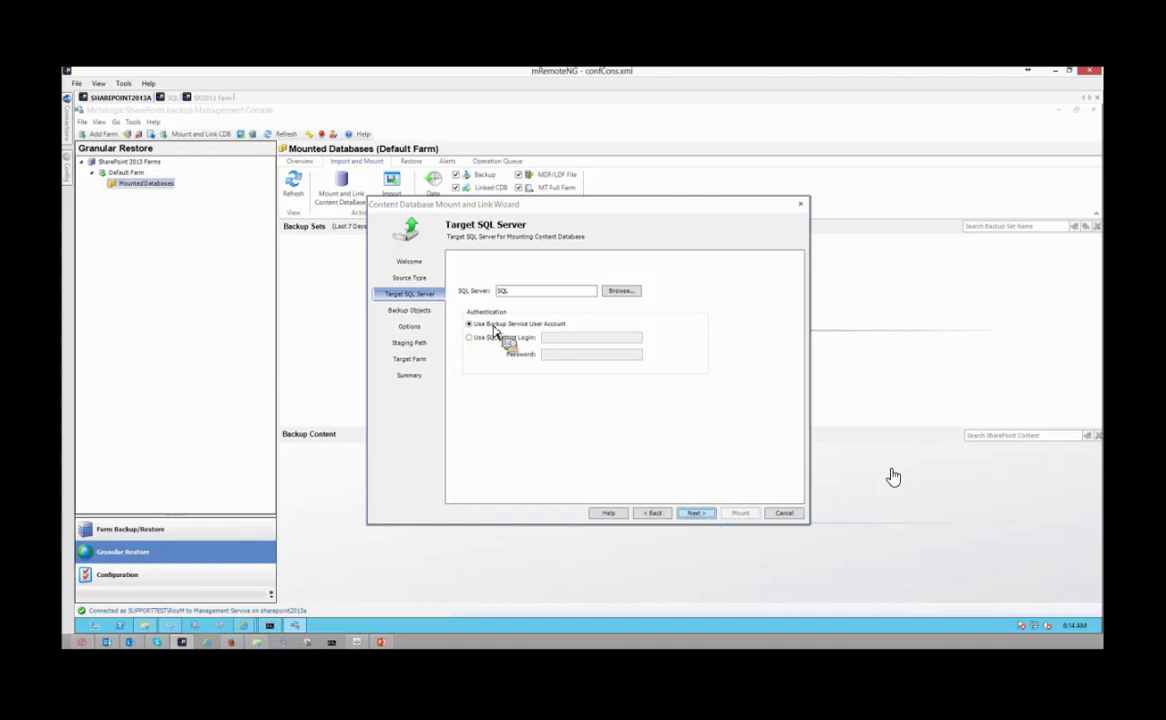
pyautogui.click(667, 516)
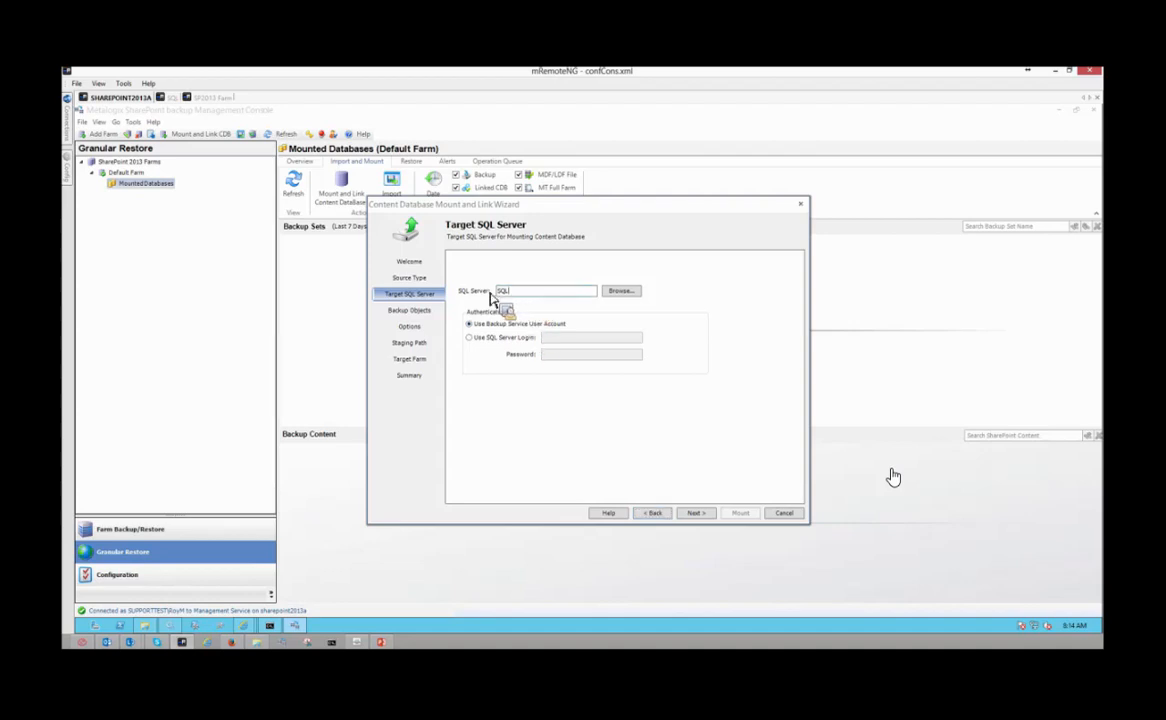
pyautogui.click(696, 513)
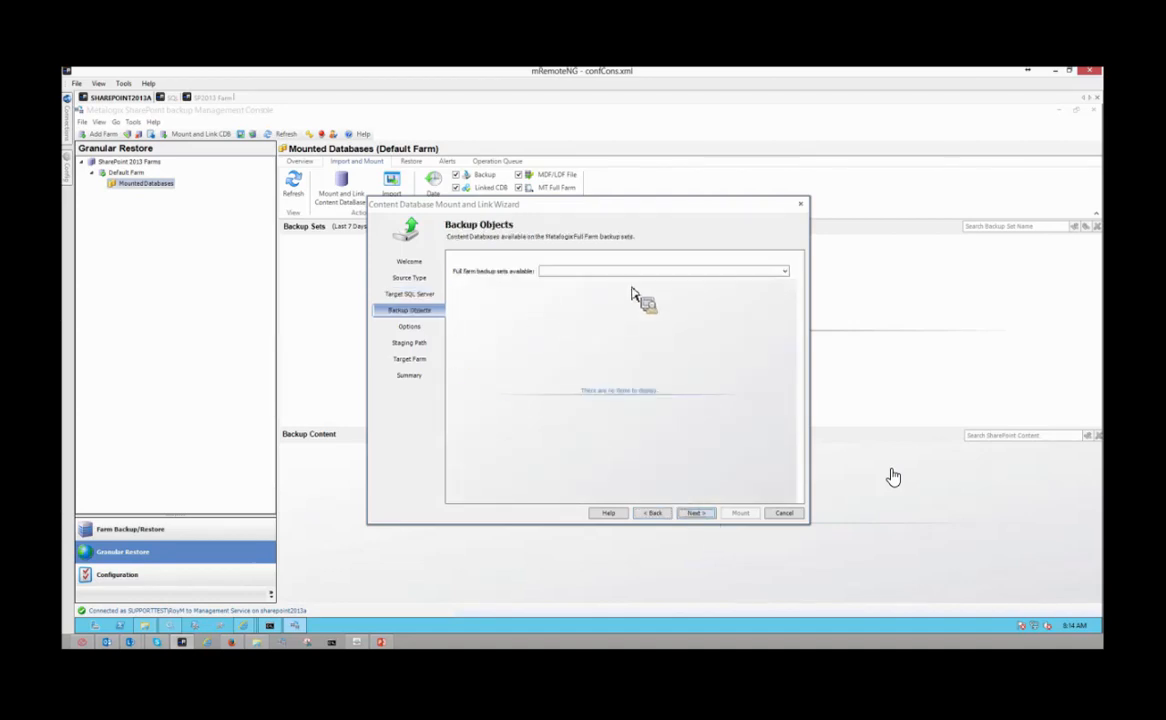
# - Choose the Academy Demo full farm backup set and include its WSS_Content content database for mounting
pyautogui.click(787, 274)
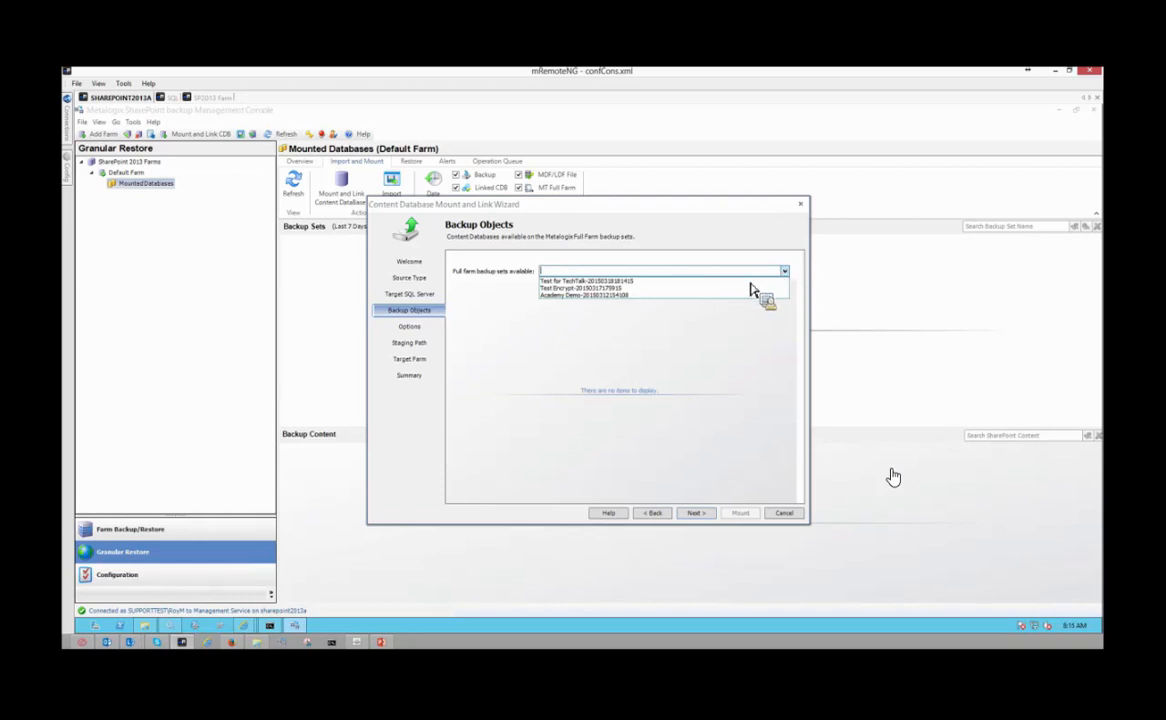
pyautogui.click(625, 295)
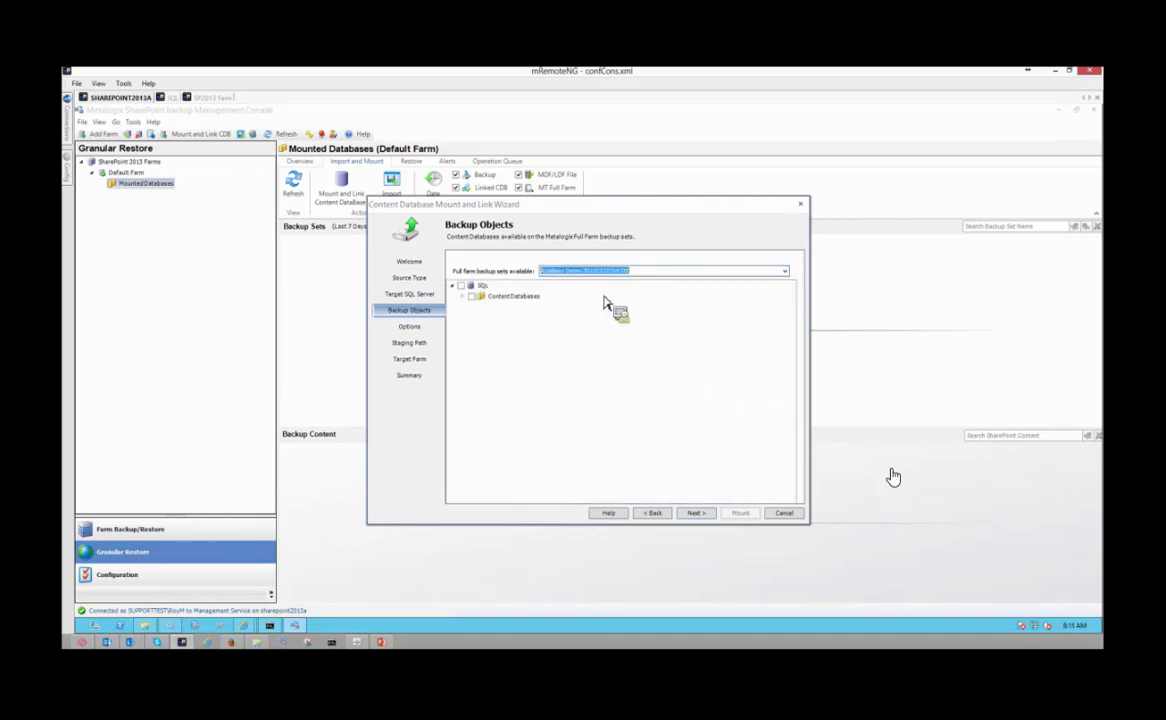
pyautogui.click(785, 272)
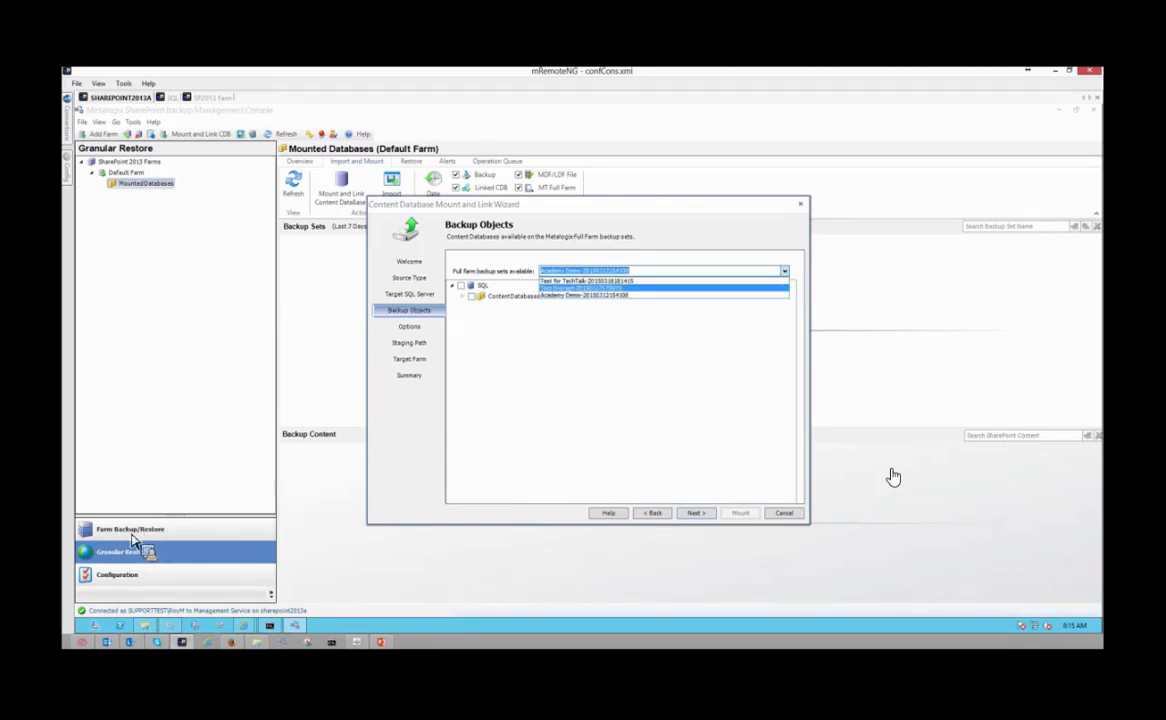
pyautogui.click(616, 297)
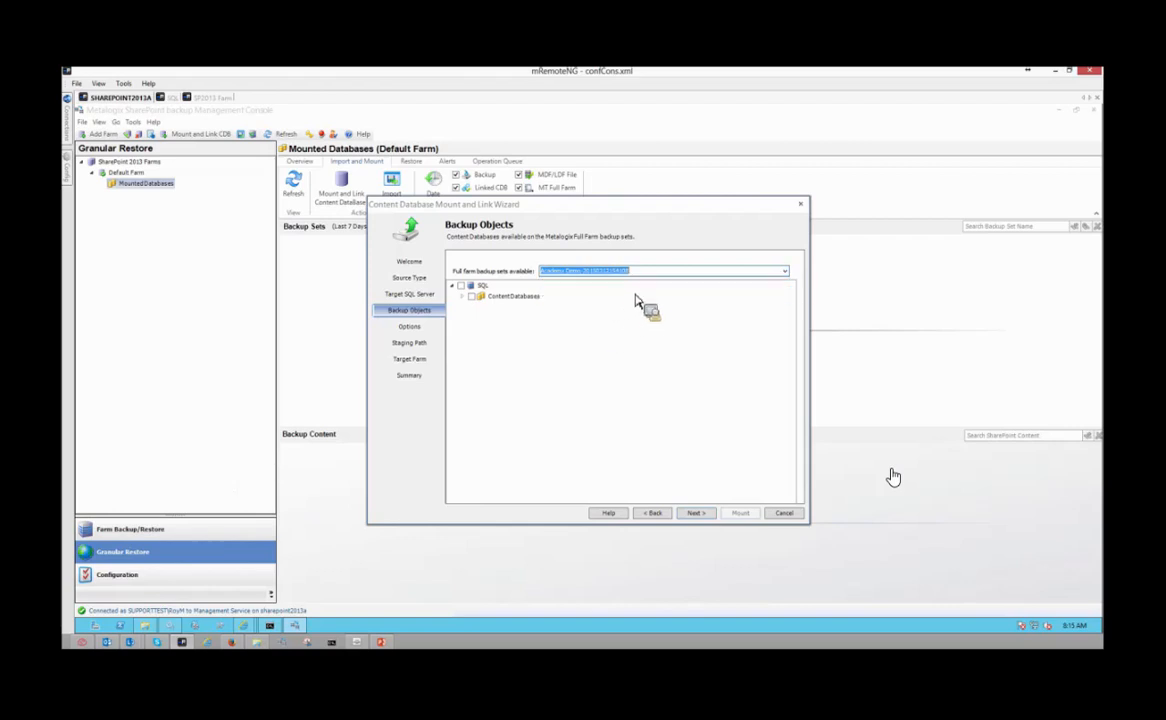
pyautogui.click(462, 296)
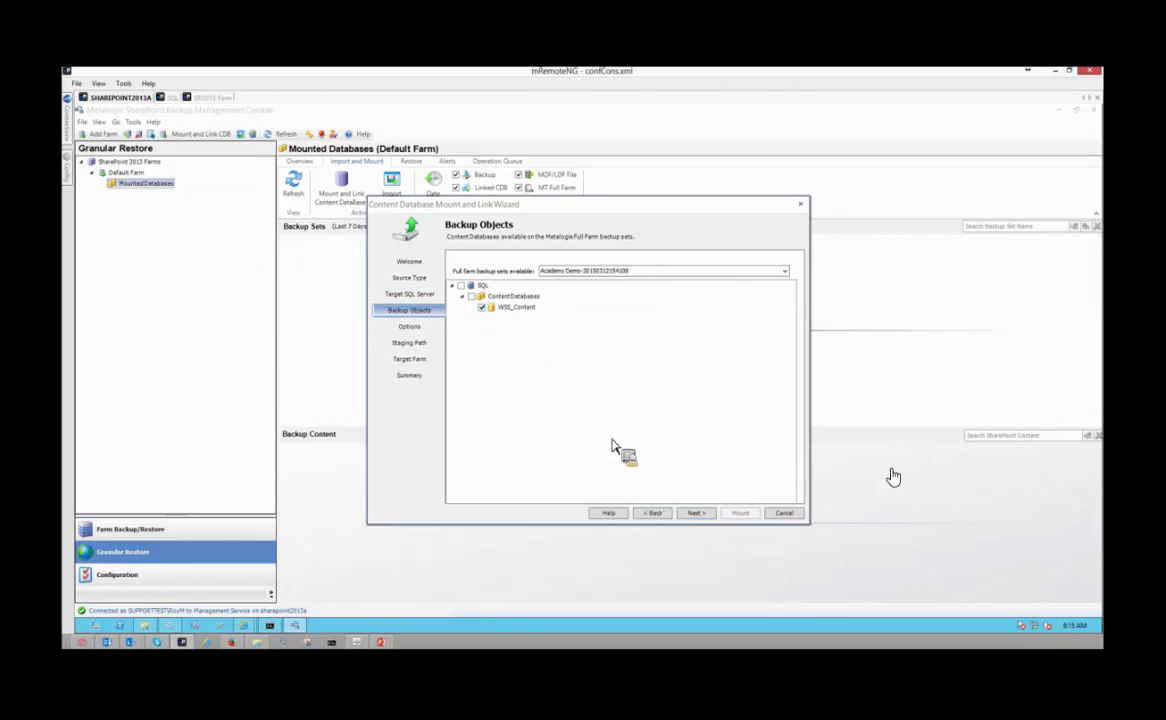
pyautogui.click(700, 514)
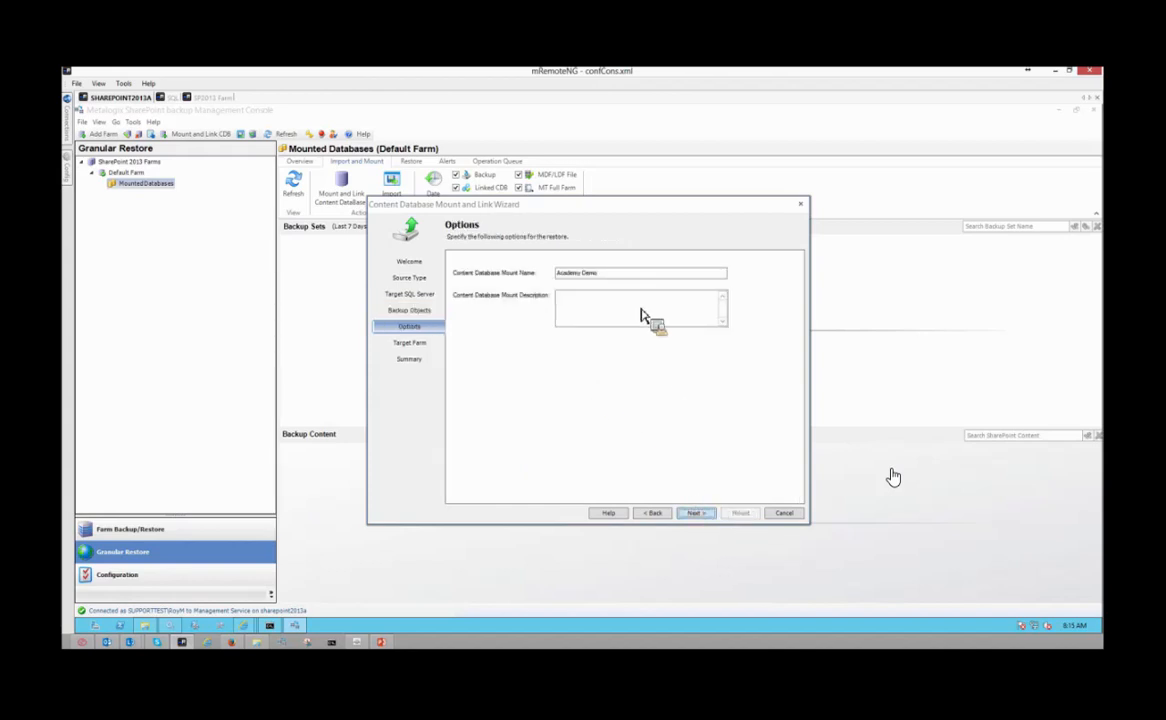
# - Keep the mount name Academy Demo and enter "Academy mount demonstration" as the content database mount description
pyautogui.click(630, 274)
pyautogui.click(614, 316)
pyautogui.write('Academy mount demonstration')
pyautogui.click(695, 514)
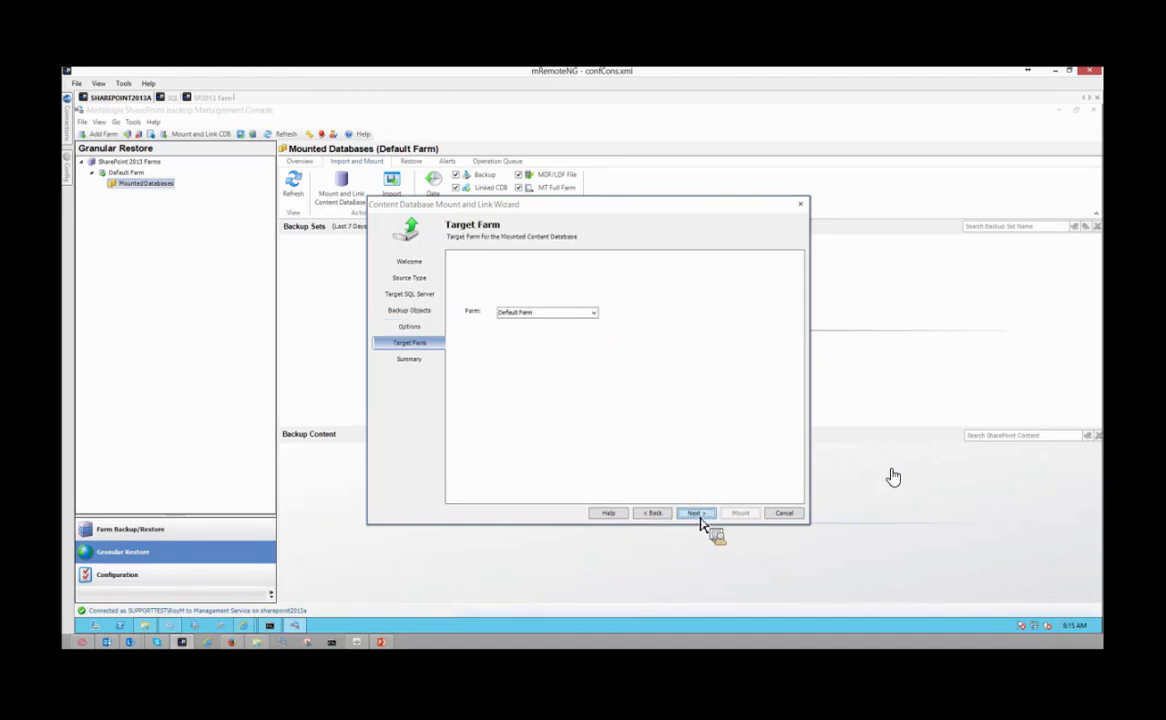
# - Choose Default Farm as the target farm and proceed to the mount summary
pyautogui.click(593, 313)
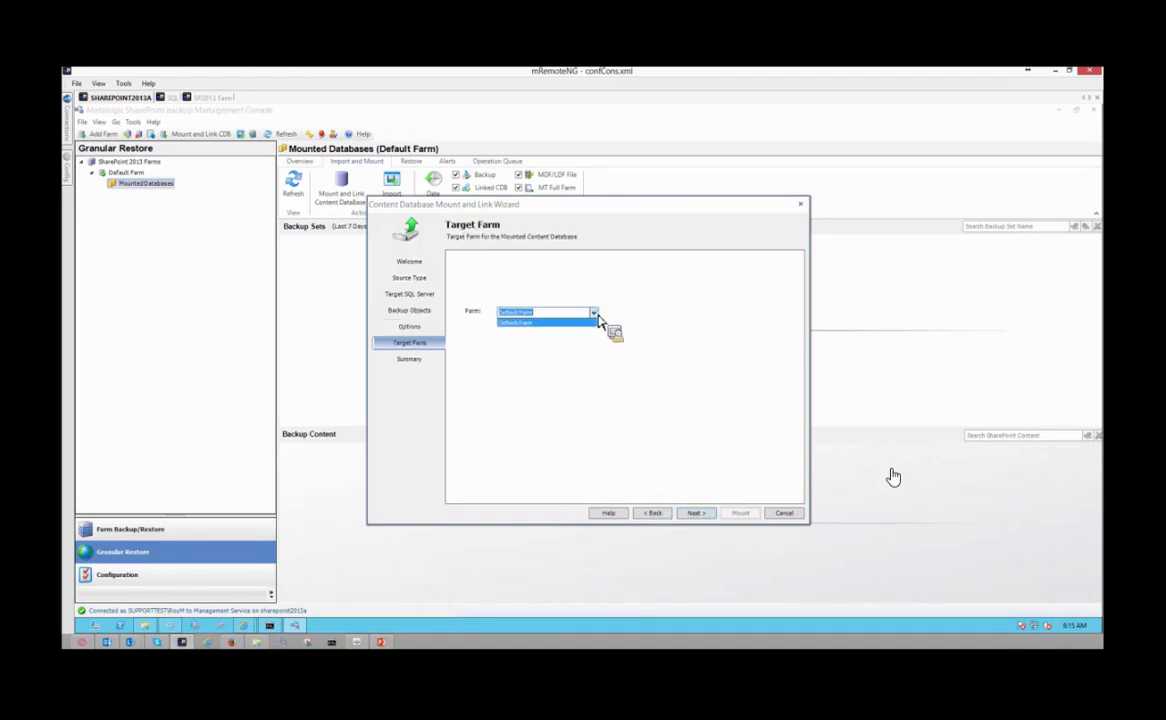
pyautogui.click(520, 322)
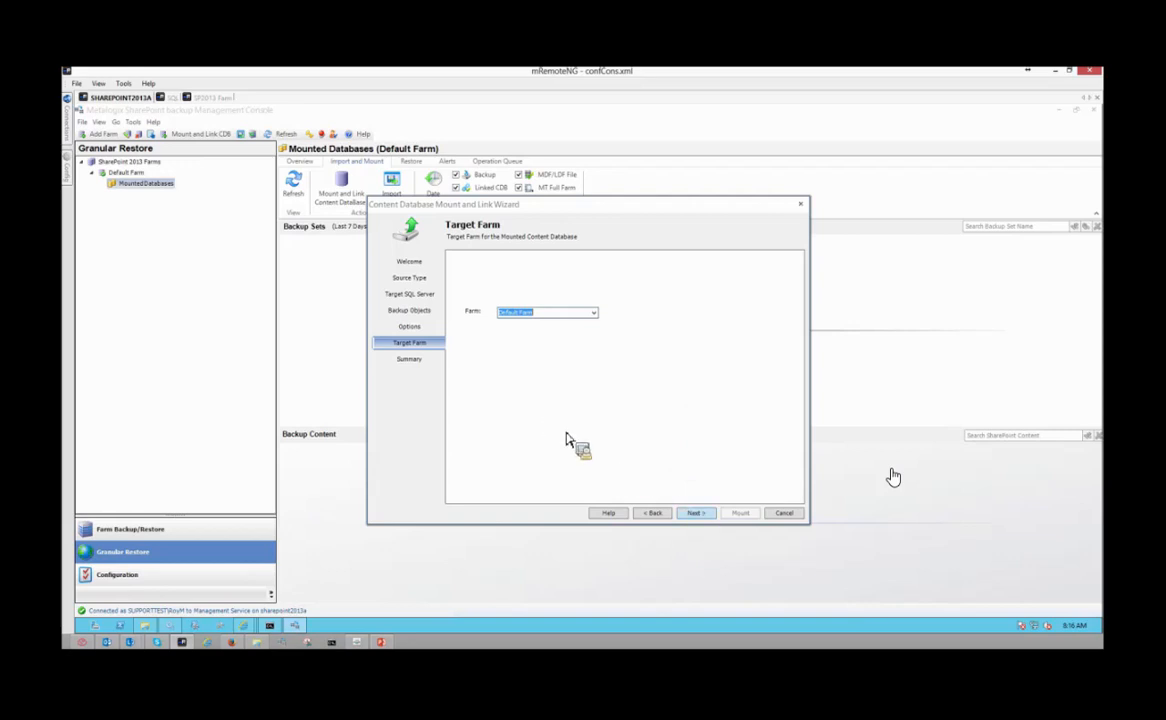
pyautogui.click(697, 513)
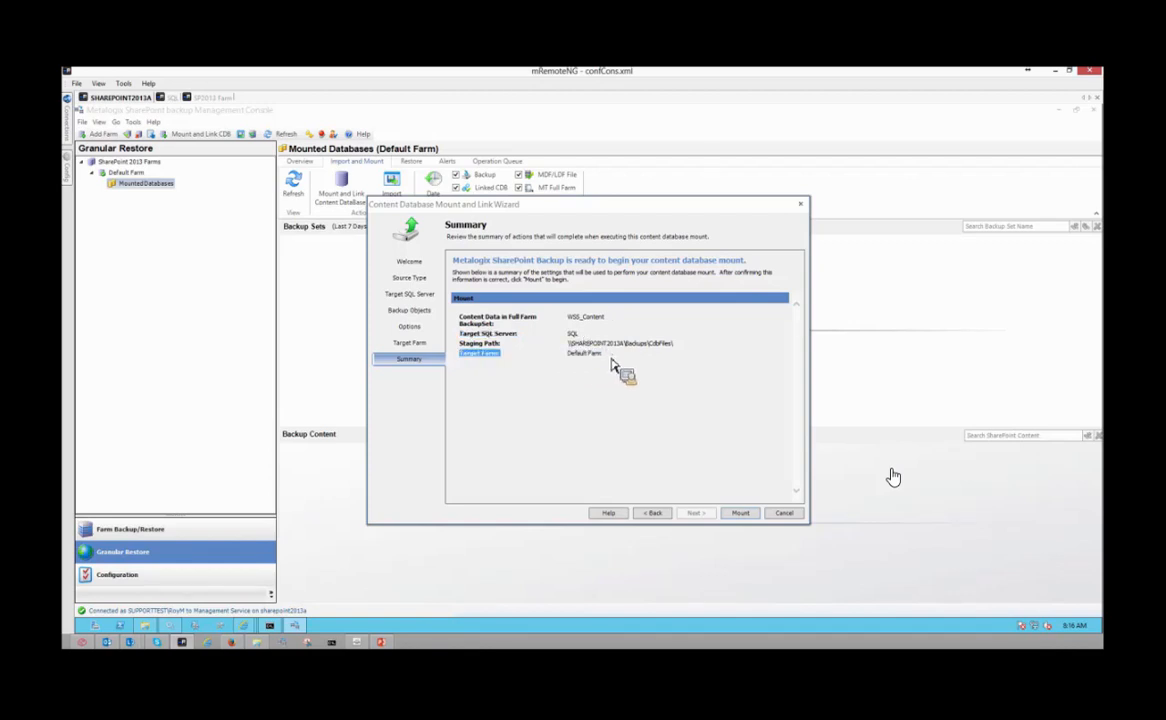
# - Check the staging path in the summary and start mounting the WSS_Content database
pyautogui.moveTo(568, 344); pyautogui.dragTo(636, 351)
pyautogui.click(576, 348)
pyautogui.moveTo(636, 351); pyautogui.dragTo(743, 527)
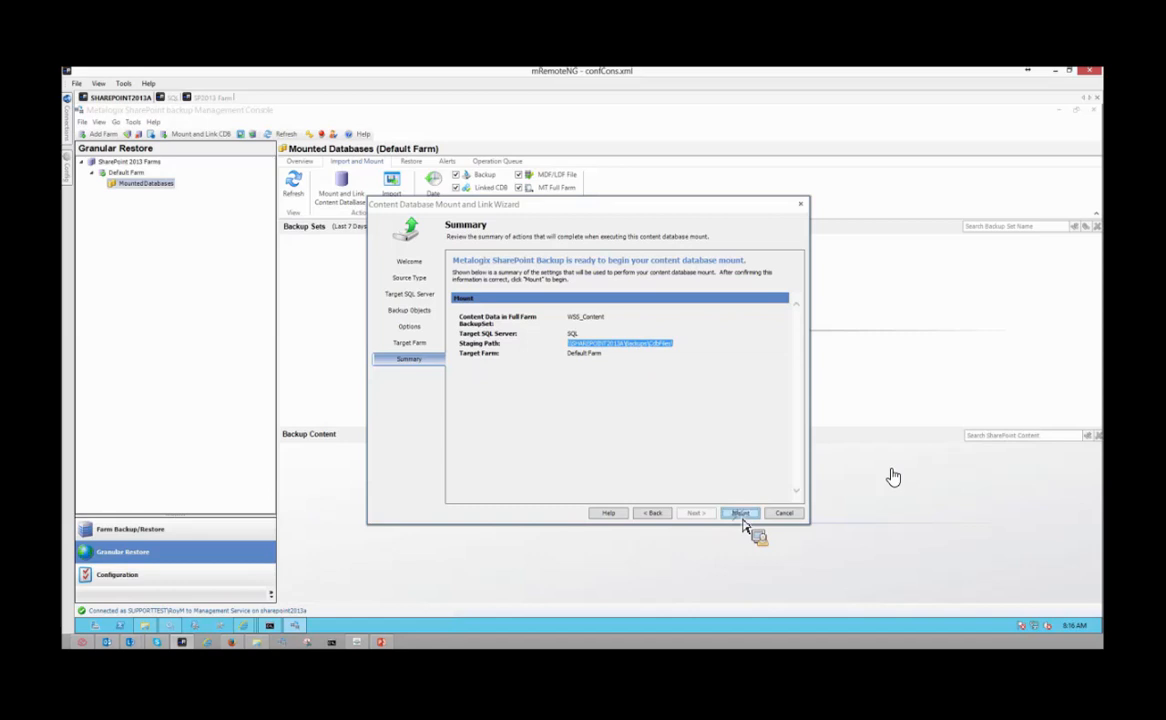
pyautogui.click(742, 515)
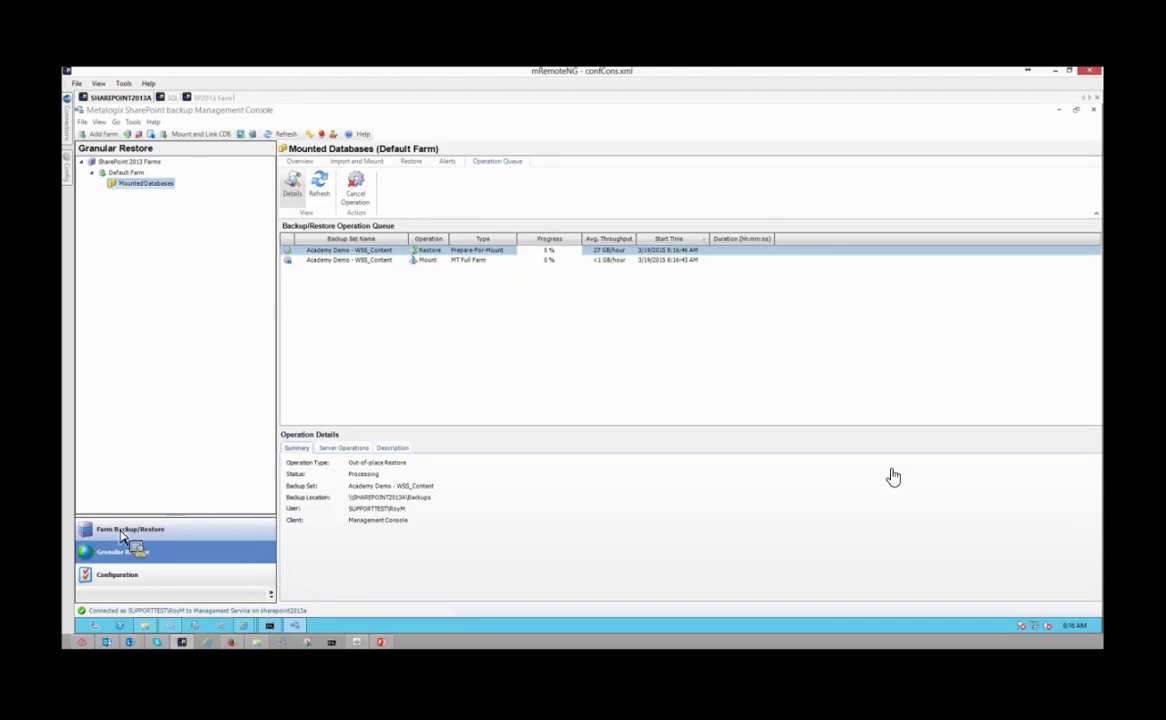
# - Inspect the newest WSS_Content staging folder in C:\Backups\CdbFiles, and return to the backup console
pyautogui.click(152, 627)
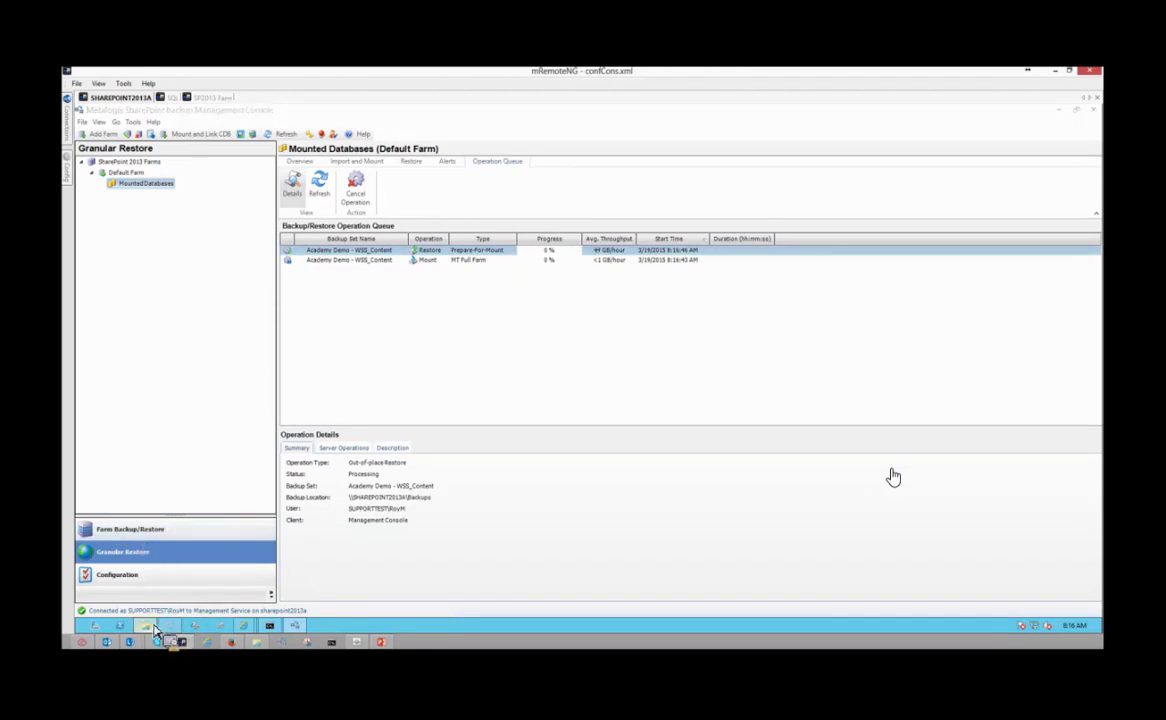
pyautogui.click(538, 309)
pyautogui.click(538, 309)
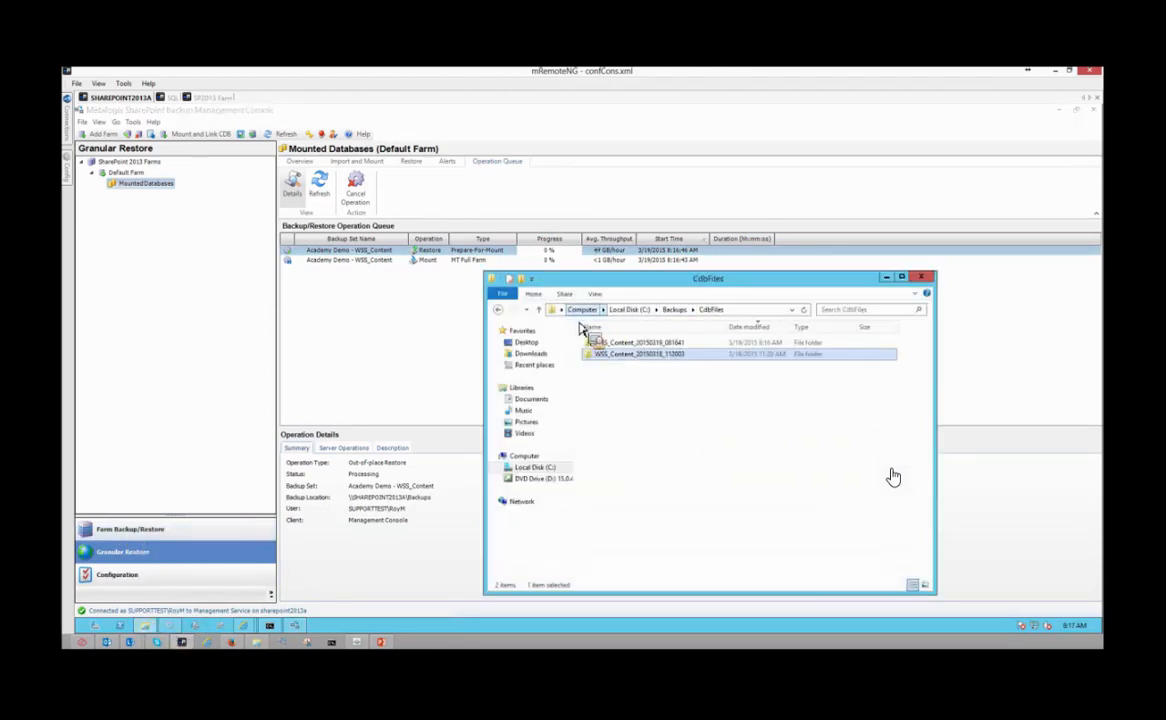
pyautogui.click(662, 343)
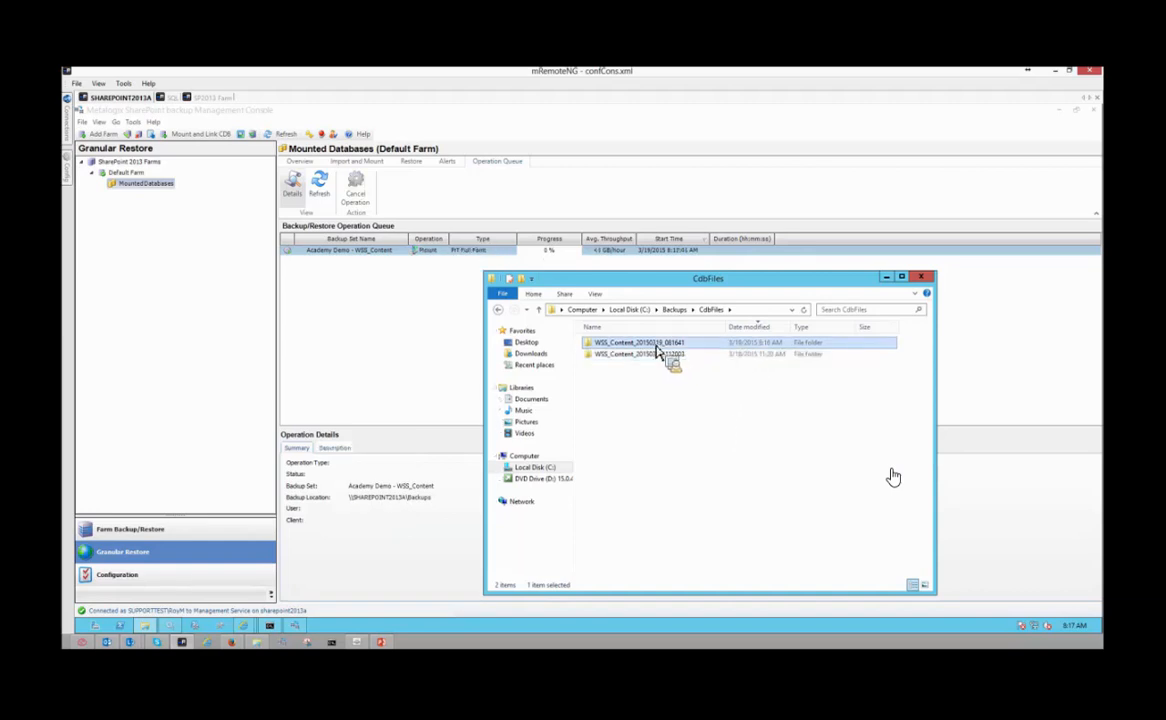
pyautogui.moveTo(803, 355); pyautogui.dragTo(490, 125)
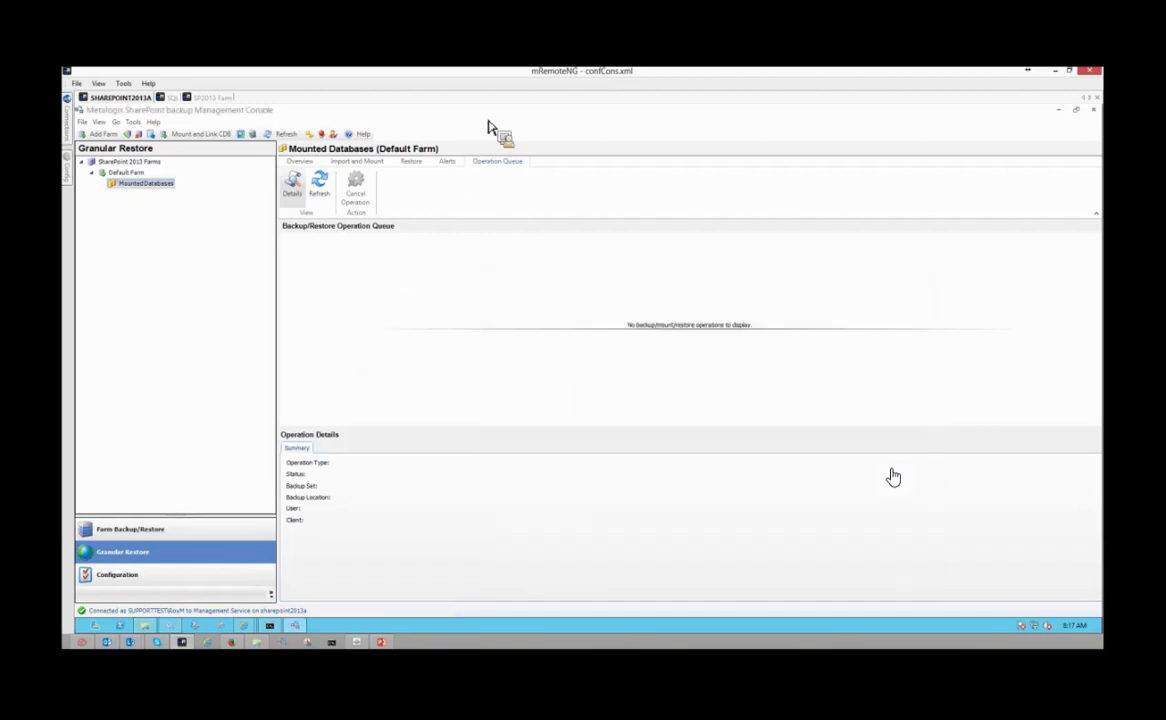
# - Review the Academy Demo mount operation's backup content, result text, description and summary in the operations overview
pyautogui.click(290, 163)
pyautogui.moveTo(366, 263); pyautogui.dragTo(413, 283)
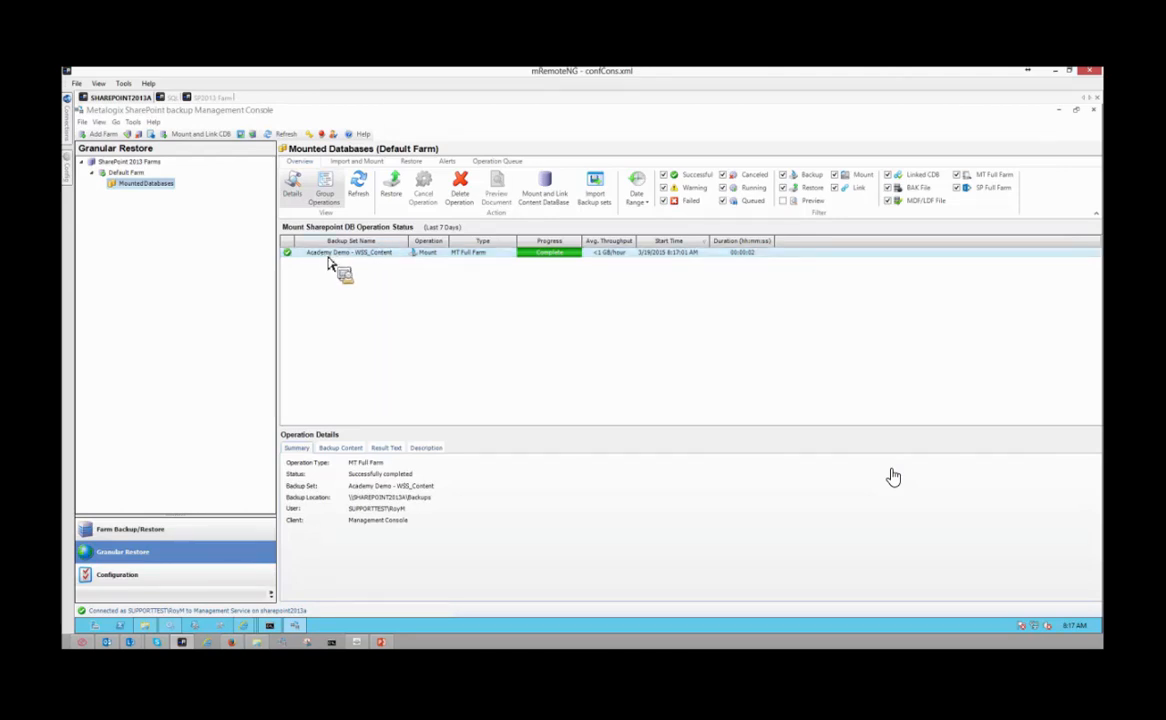
pyautogui.click(339, 448)
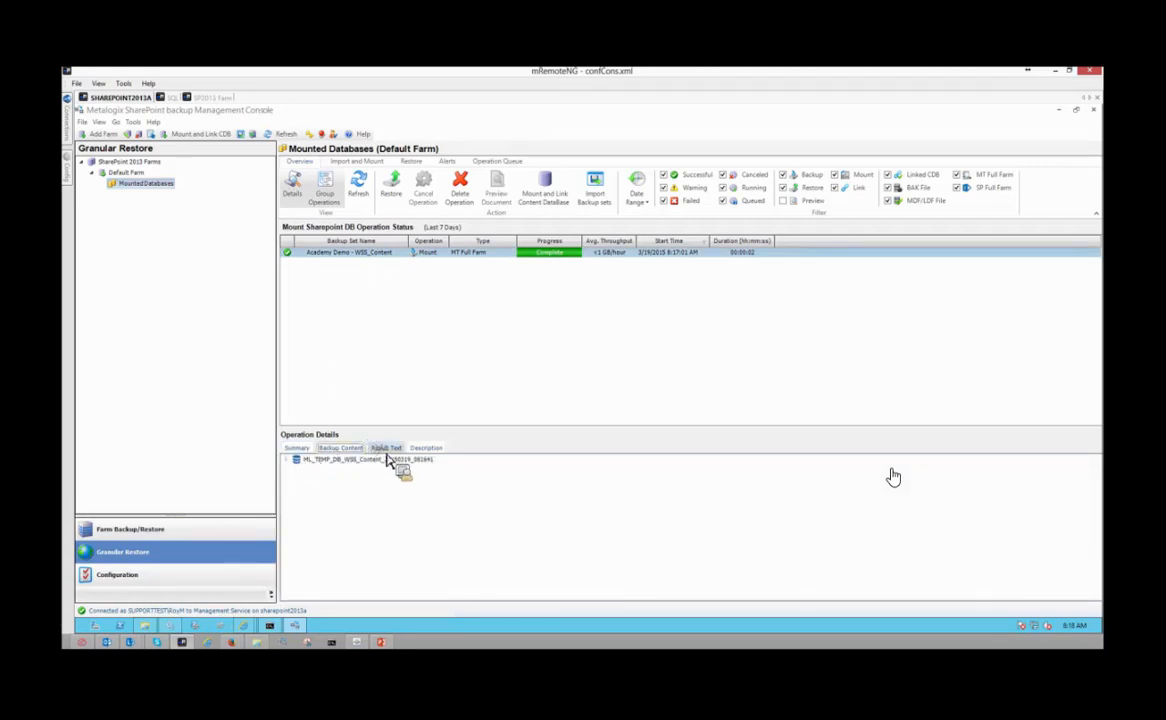
pyautogui.click(386, 448)
pyautogui.click(430, 449)
pyautogui.click(300, 449)
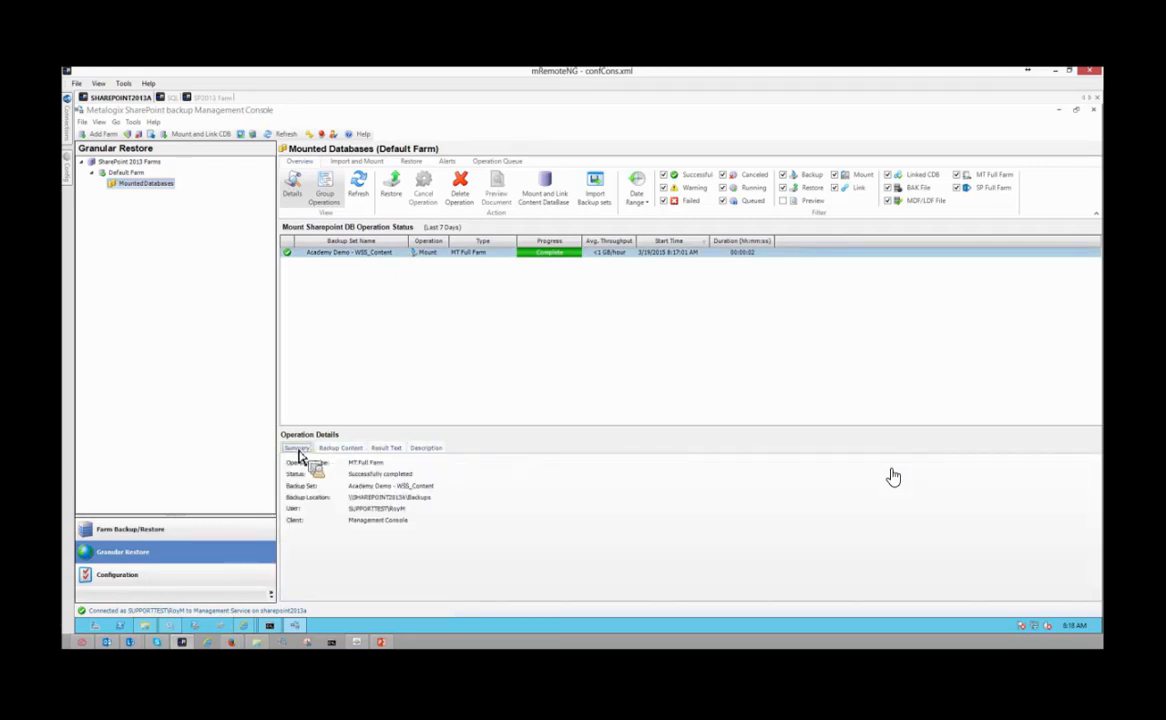
# - Mark Known Issues.pdf in the personal site collection's Documents > Shared with Everyone folder and open the Restore Wizard for it
pyautogui.click(411, 162)
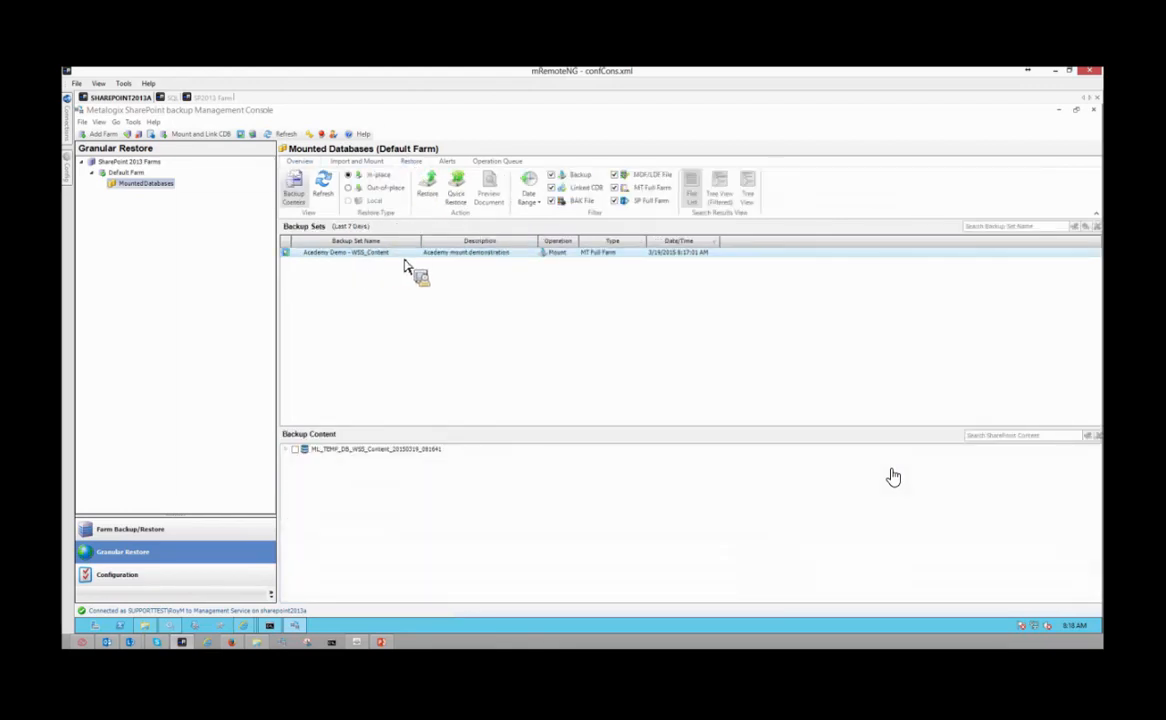
pyautogui.click(286, 449)
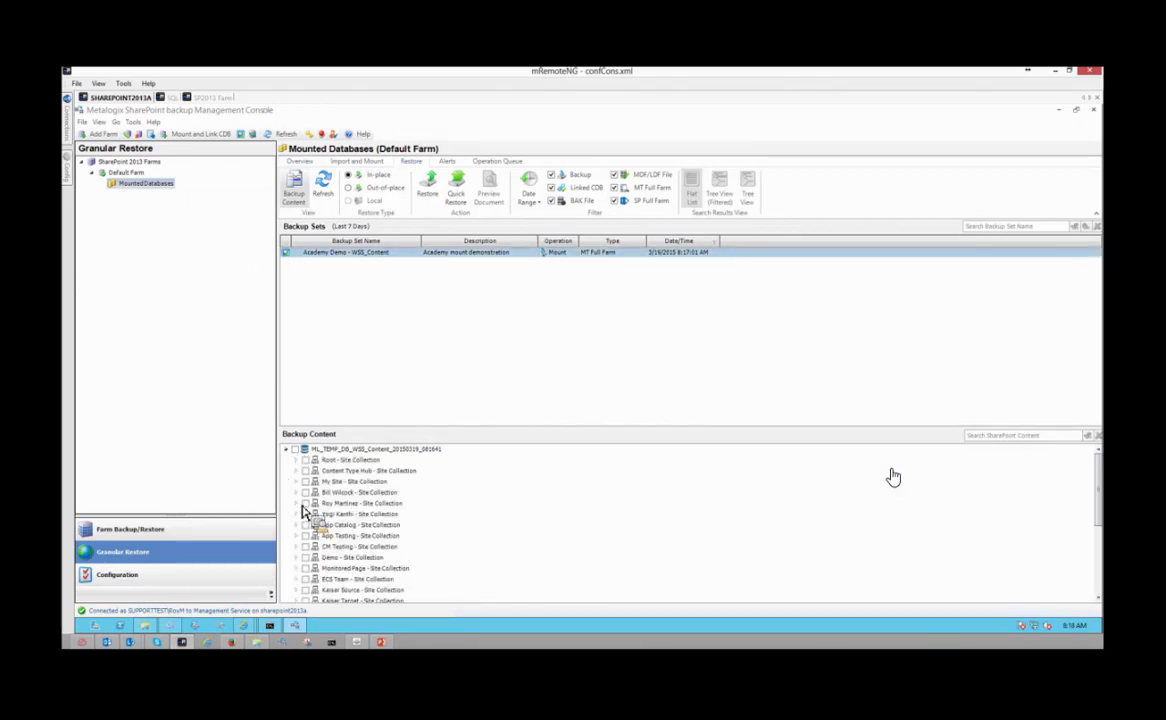
pyautogui.click(296, 503)
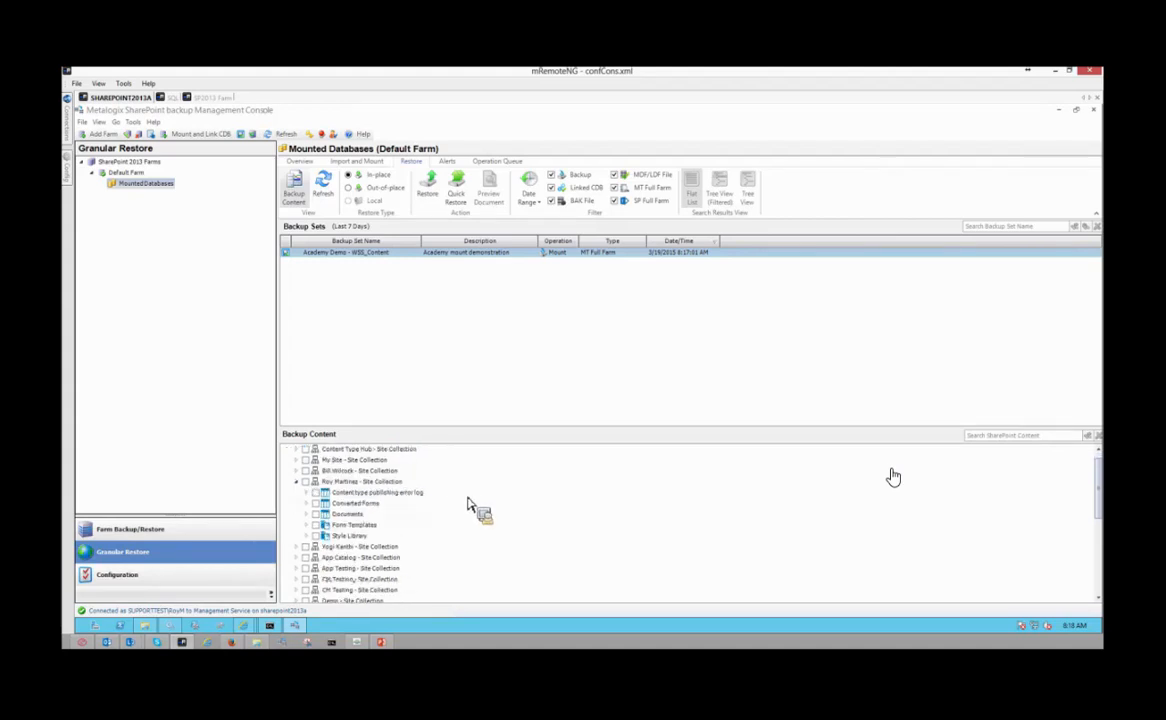
pyautogui.click(306, 514)
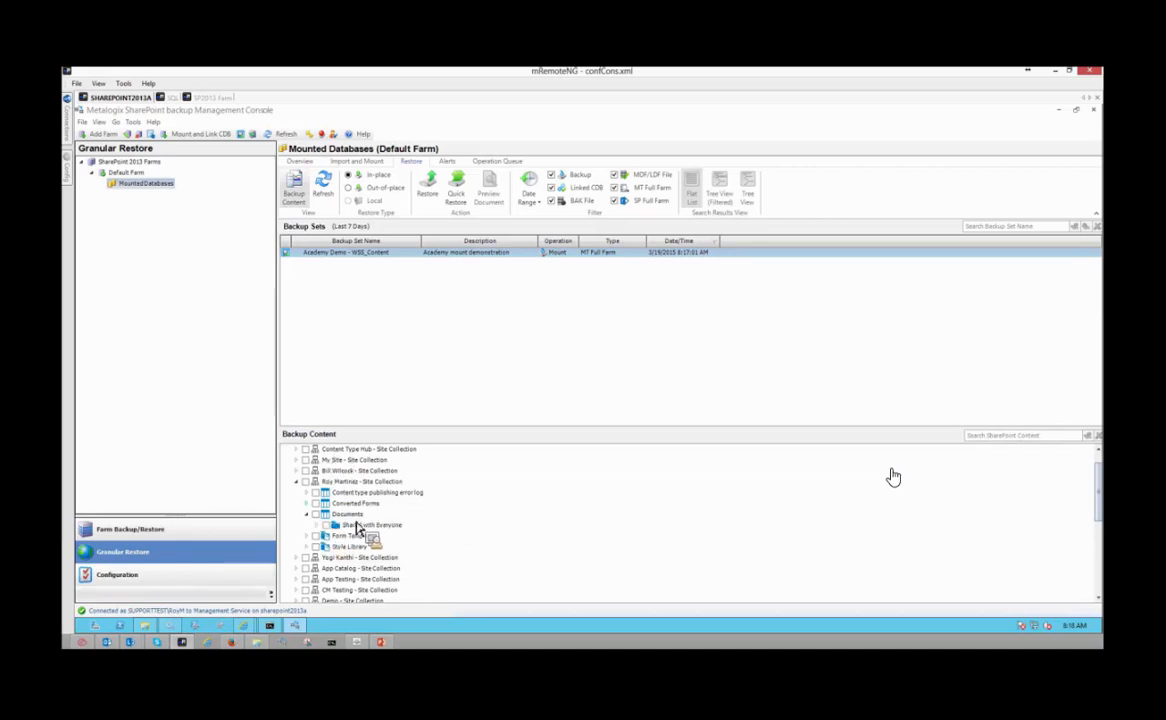
pyautogui.click(317, 525)
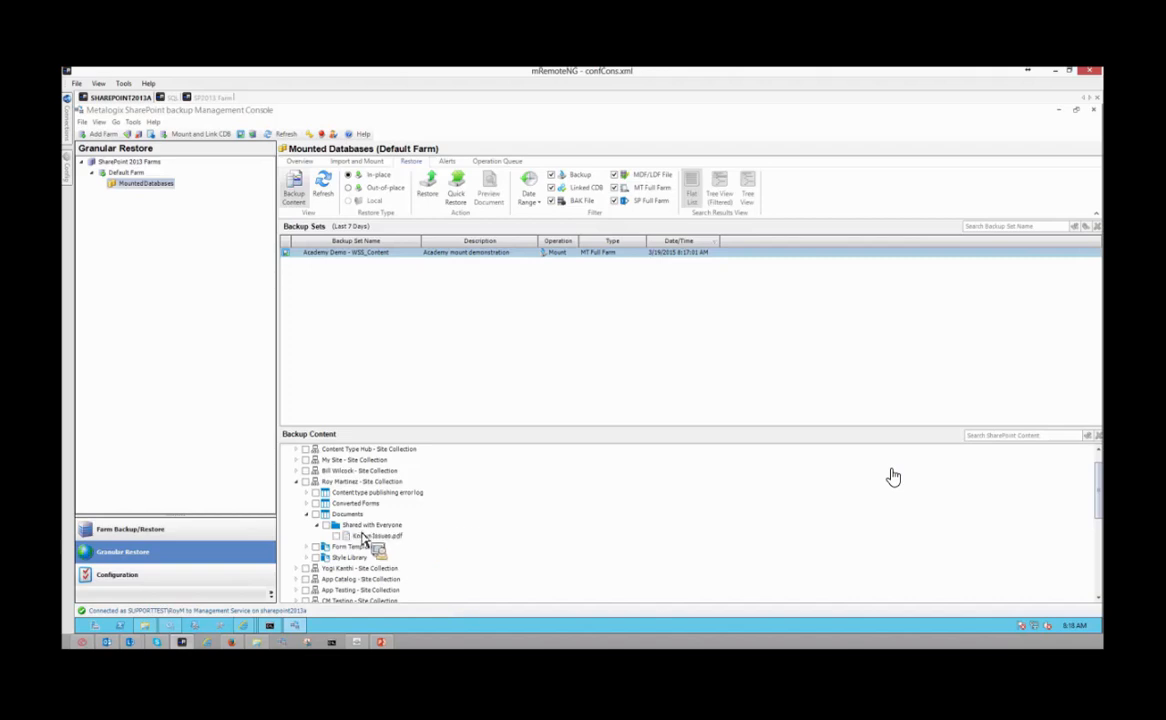
pyautogui.click(337, 536)
pyautogui.moveTo(507, 161); pyautogui.dragTo(592, 327)
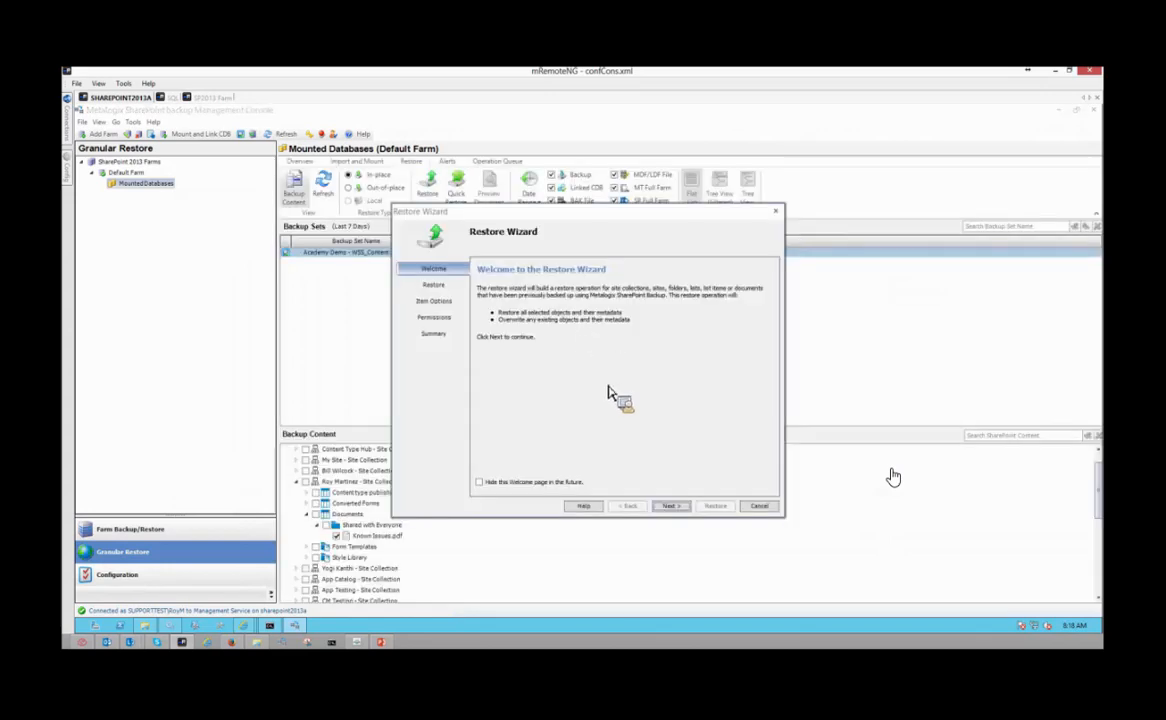
# - Review the in-place restore's selected object, item options, permissions and summary for Known Issues.pdf, and cancel the wizard
pyautogui.click(670, 505)
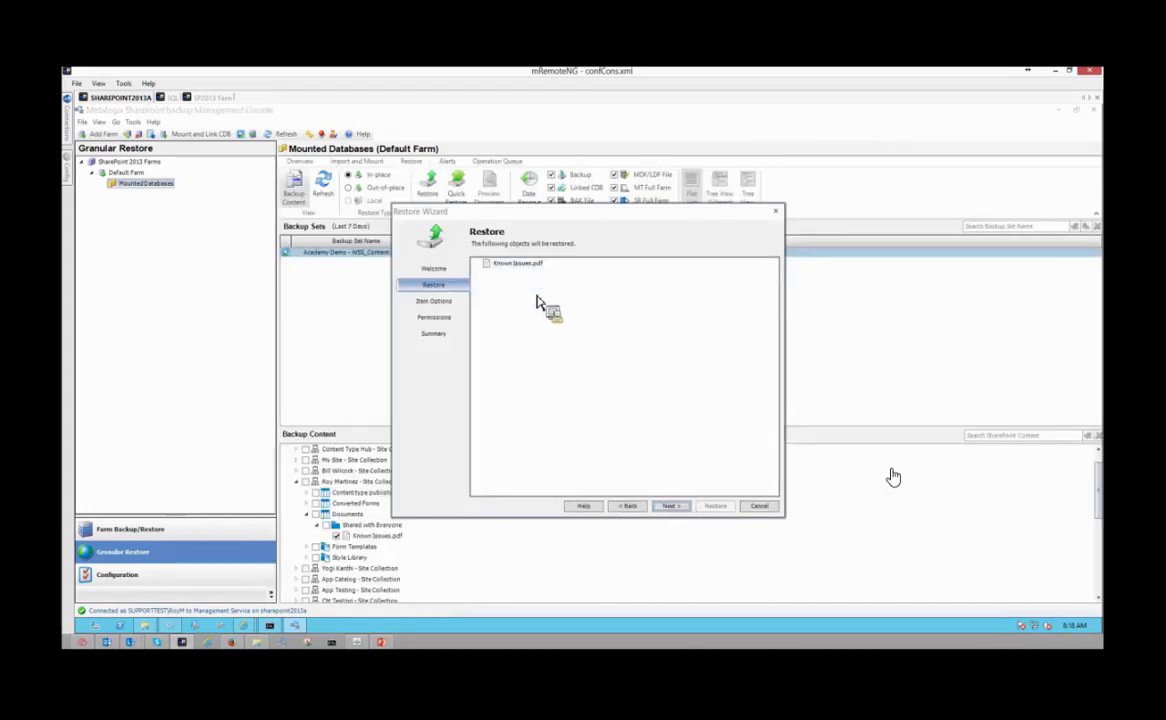
pyautogui.click(670, 505)
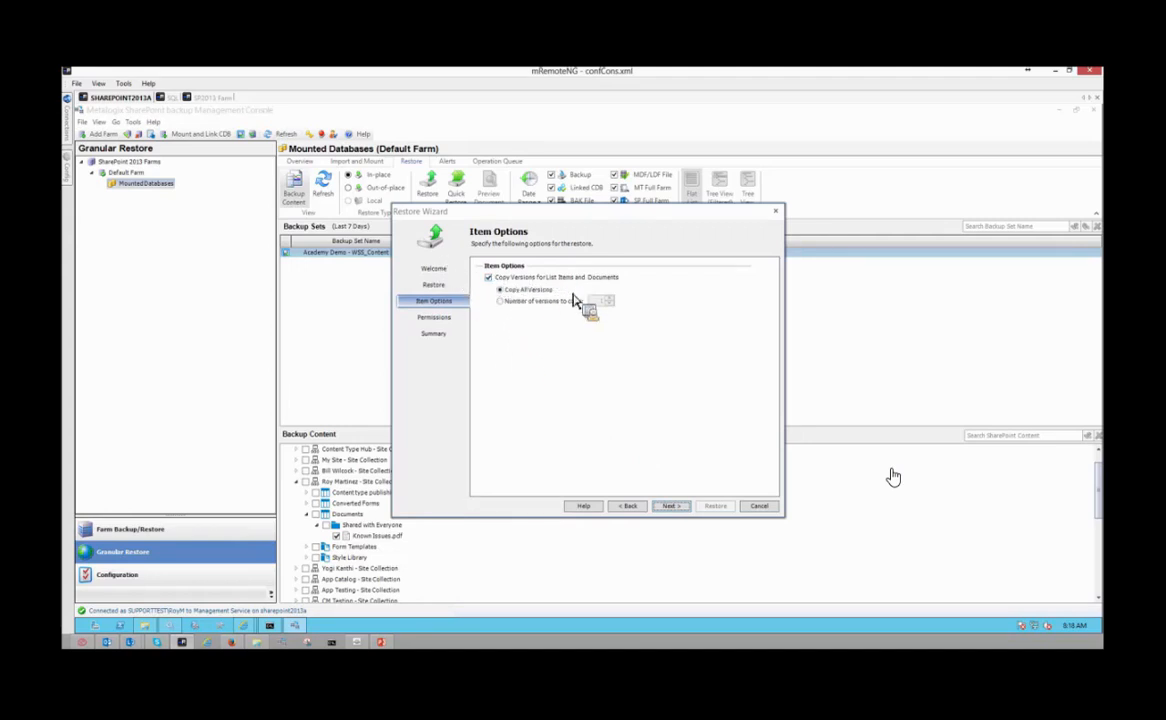
pyautogui.click(670, 506)
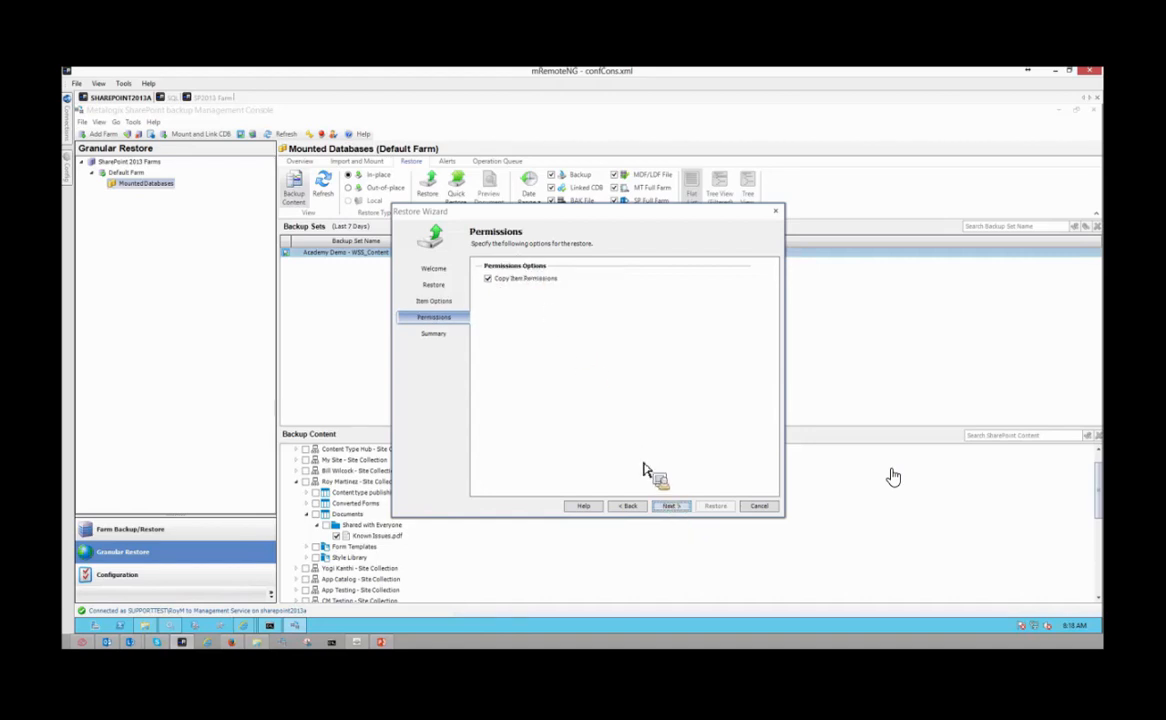
pyautogui.click(670, 506)
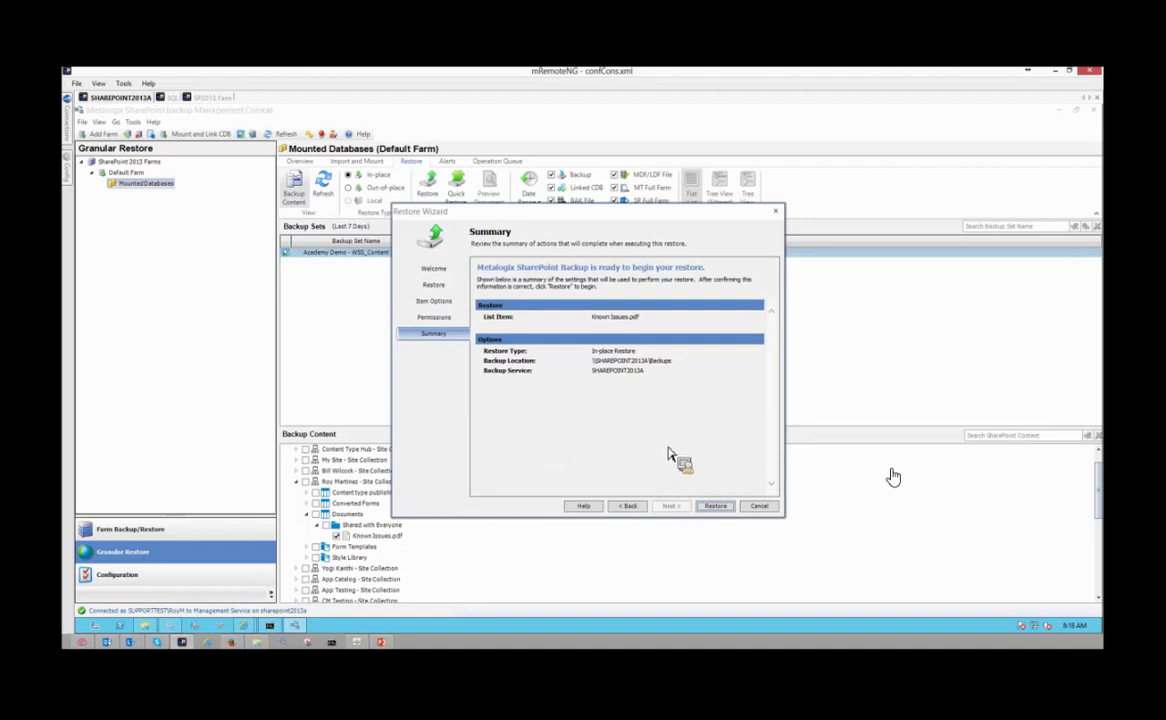
pyautogui.click(764, 505)
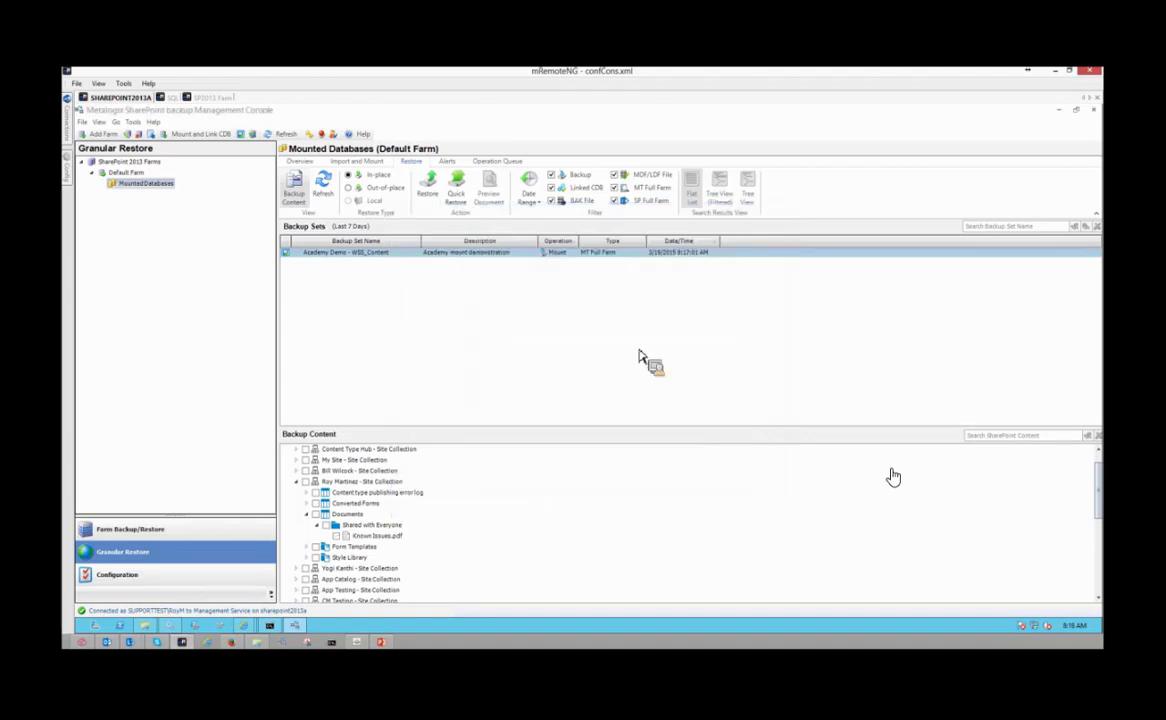
# - Choose the out-of-place restore type, mark Known Issues.pdf and advance the Restore Wizard to its target location page
pyautogui.click(372, 190)
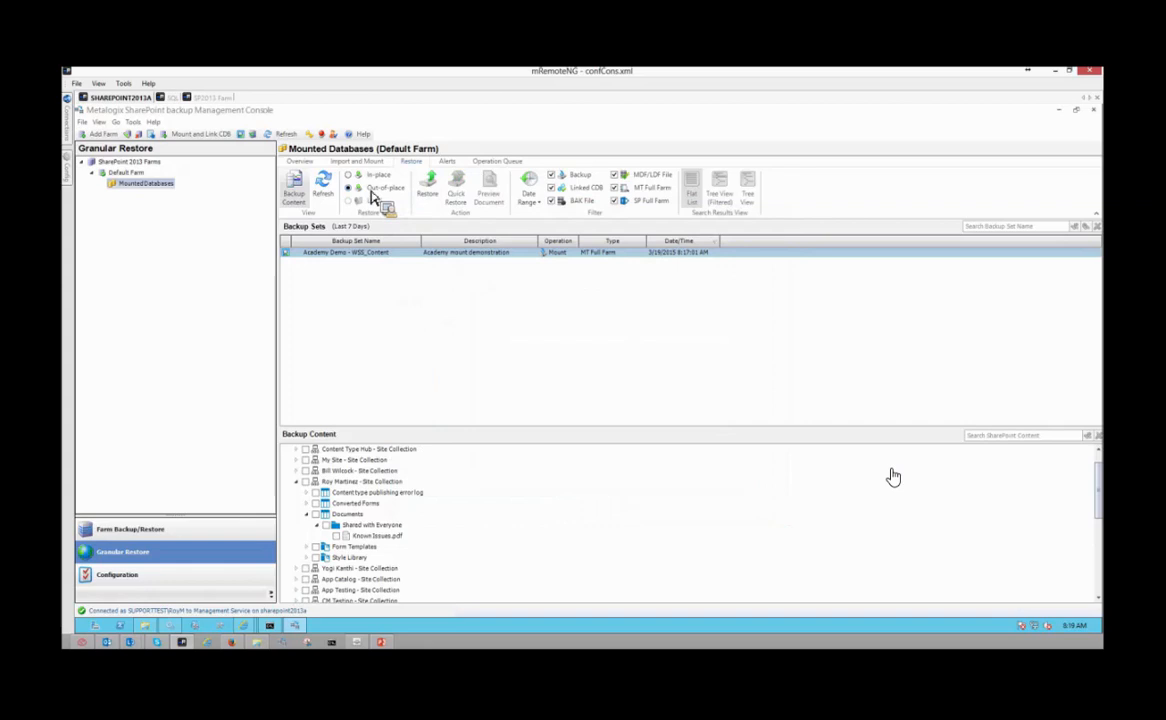
pyautogui.click(430, 192)
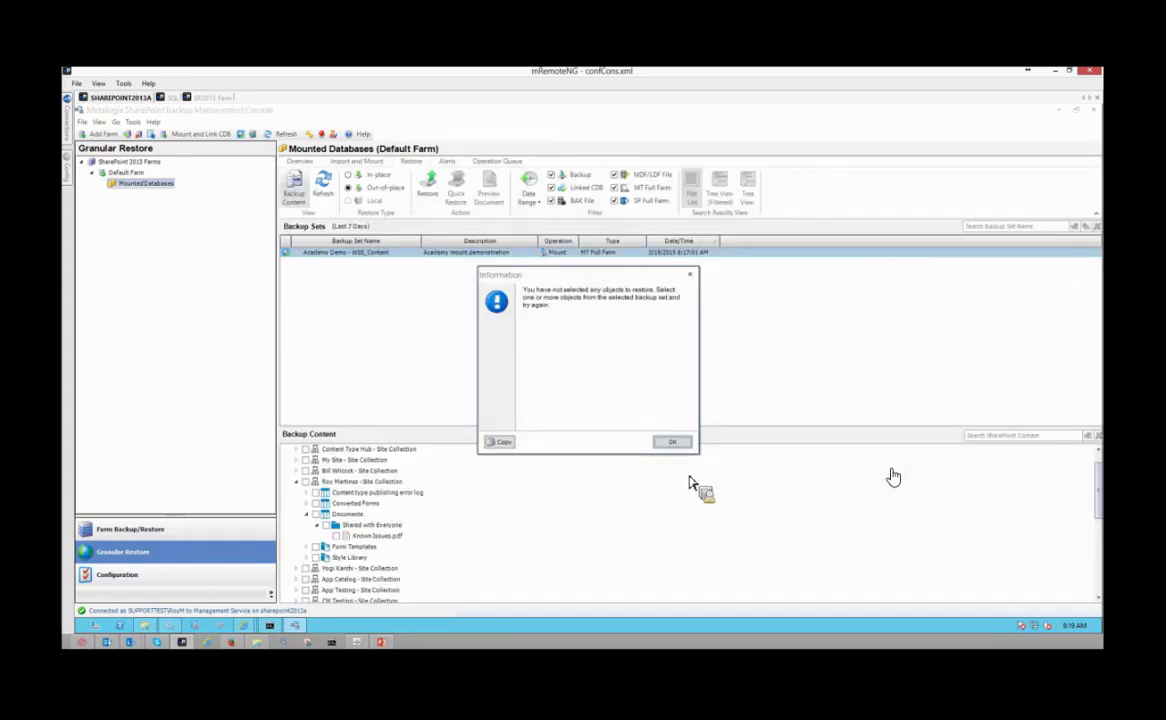
pyautogui.click(673, 442)
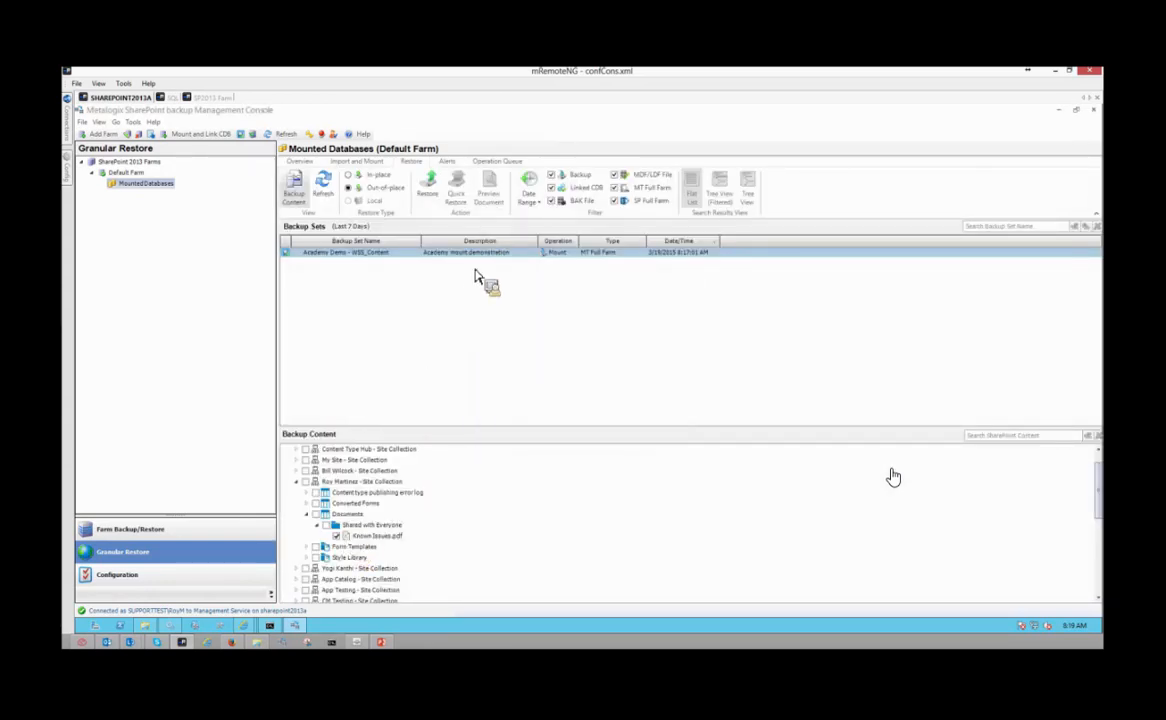
pyautogui.click(430, 195)
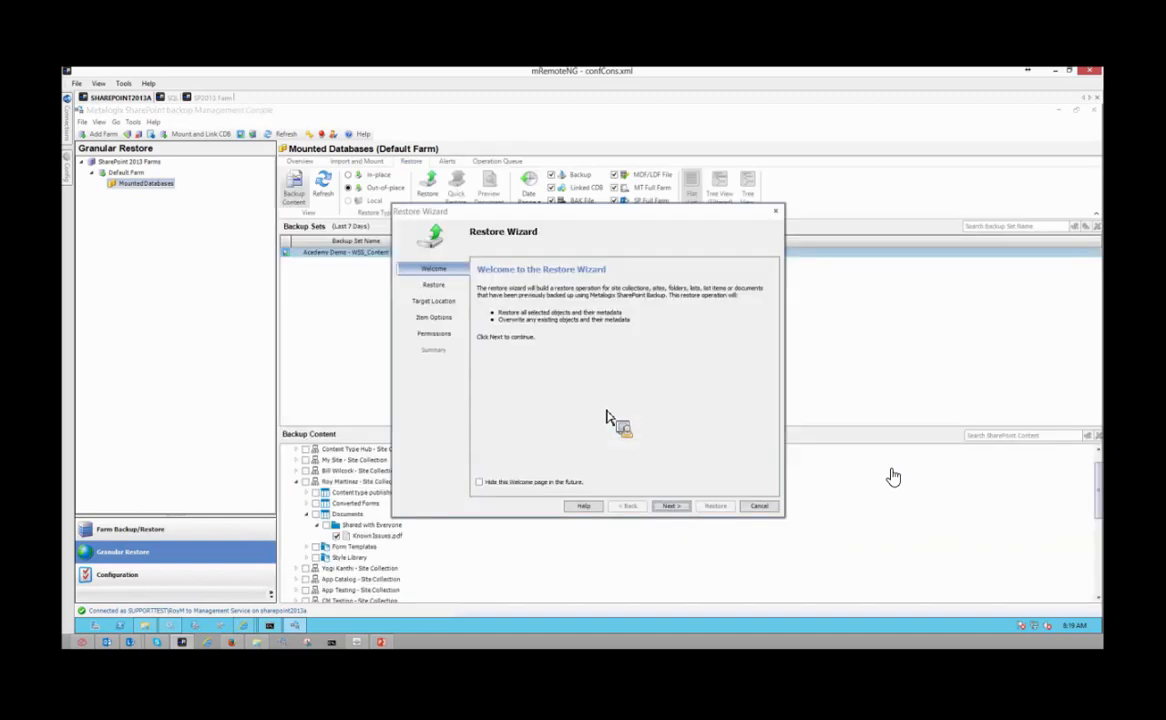
pyautogui.click(670, 507)
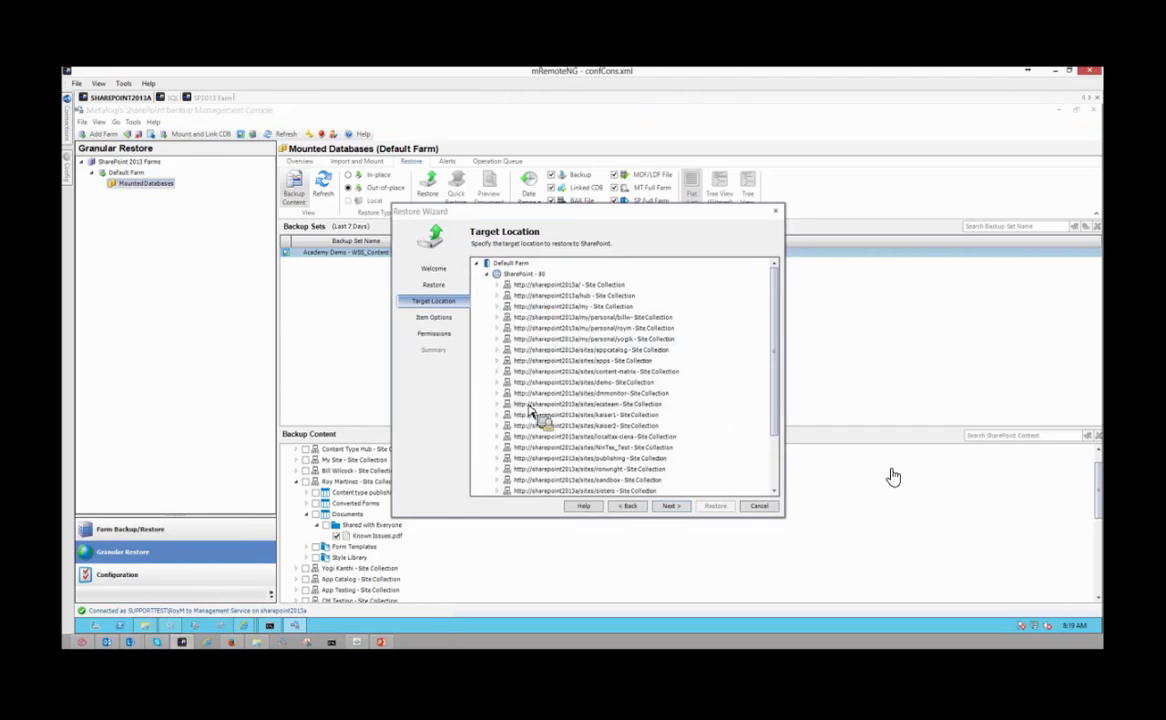
# - Try another user's personal site collection as the restore target, cancel the wizard and set the restore type back to in-place
pyautogui.click(498, 397)
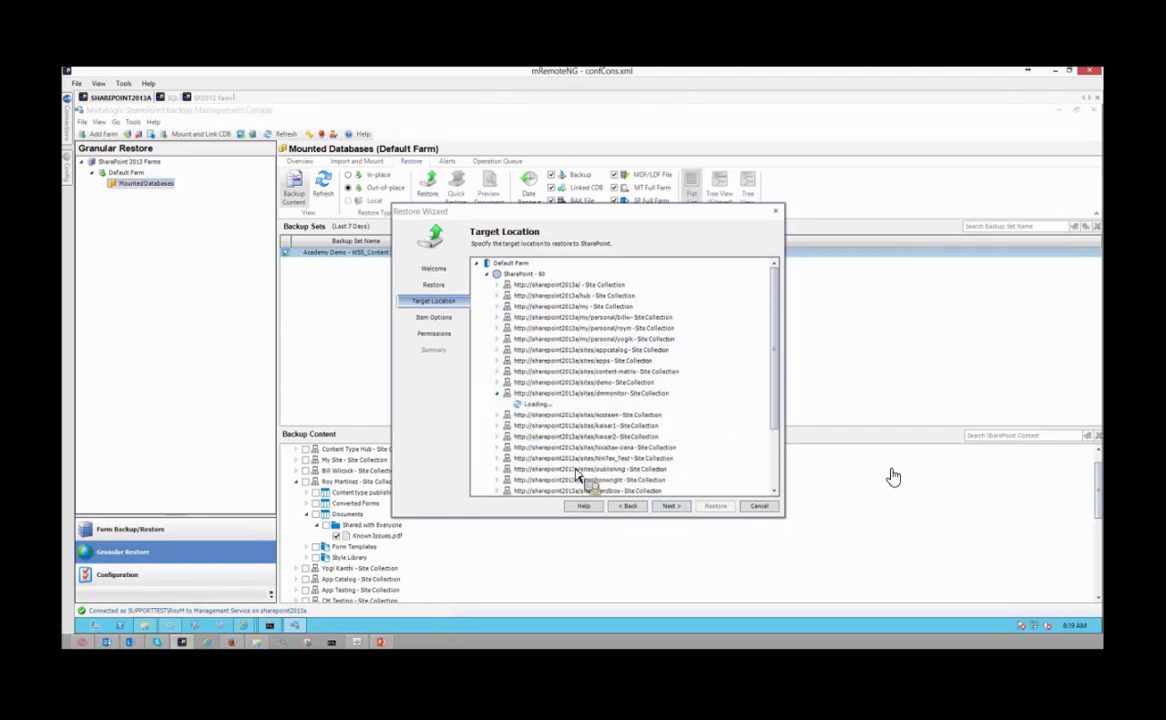
pyautogui.click(498, 394)
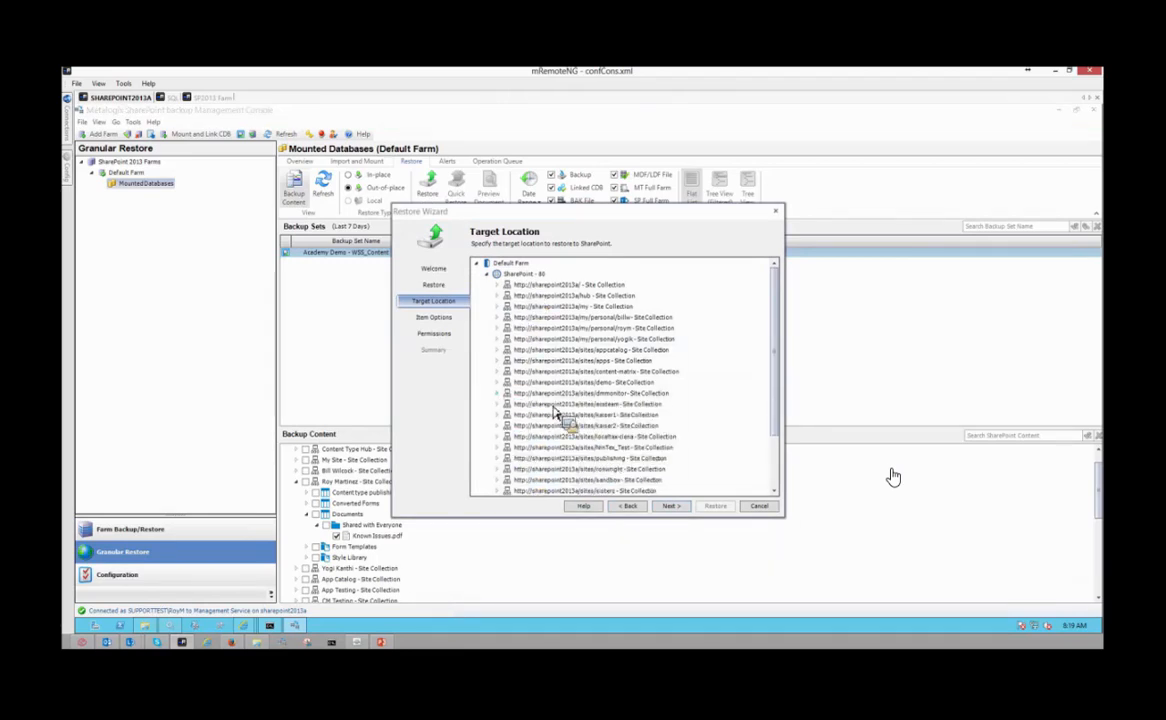
pyautogui.click(670, 507)
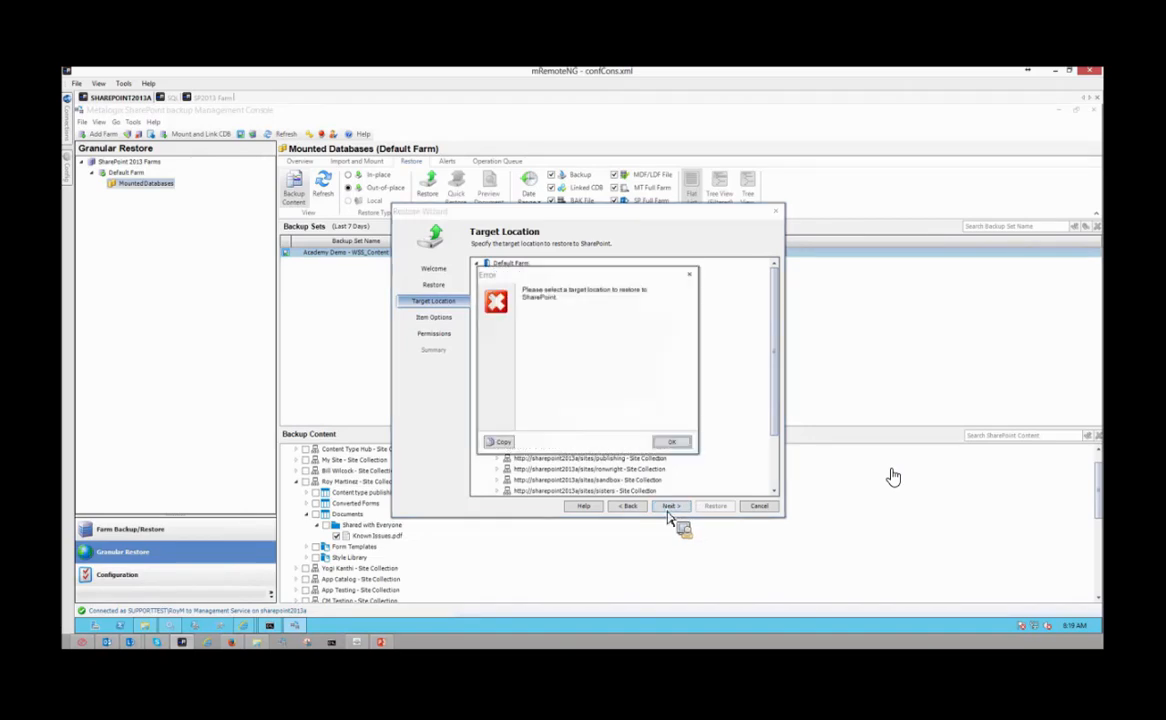
pyautogui.click(667, 442)
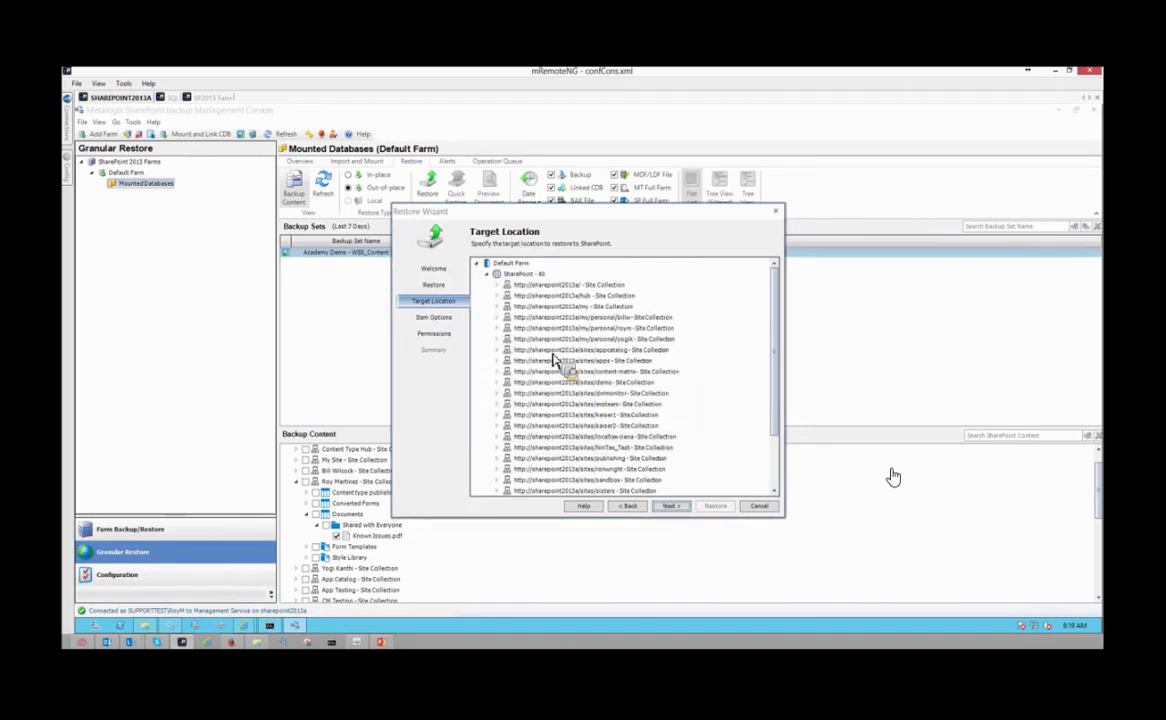
pyautogui.click(498, 339)
pyautogui.click(561, 341)
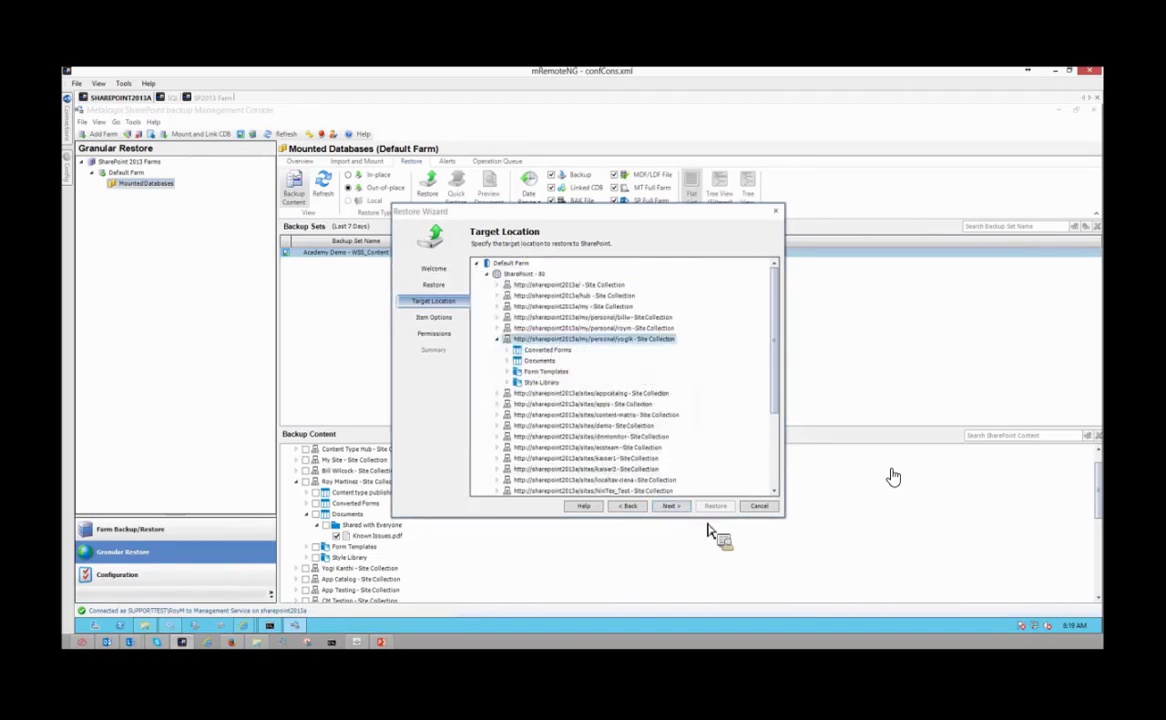
pyautogui.click(759, 507)
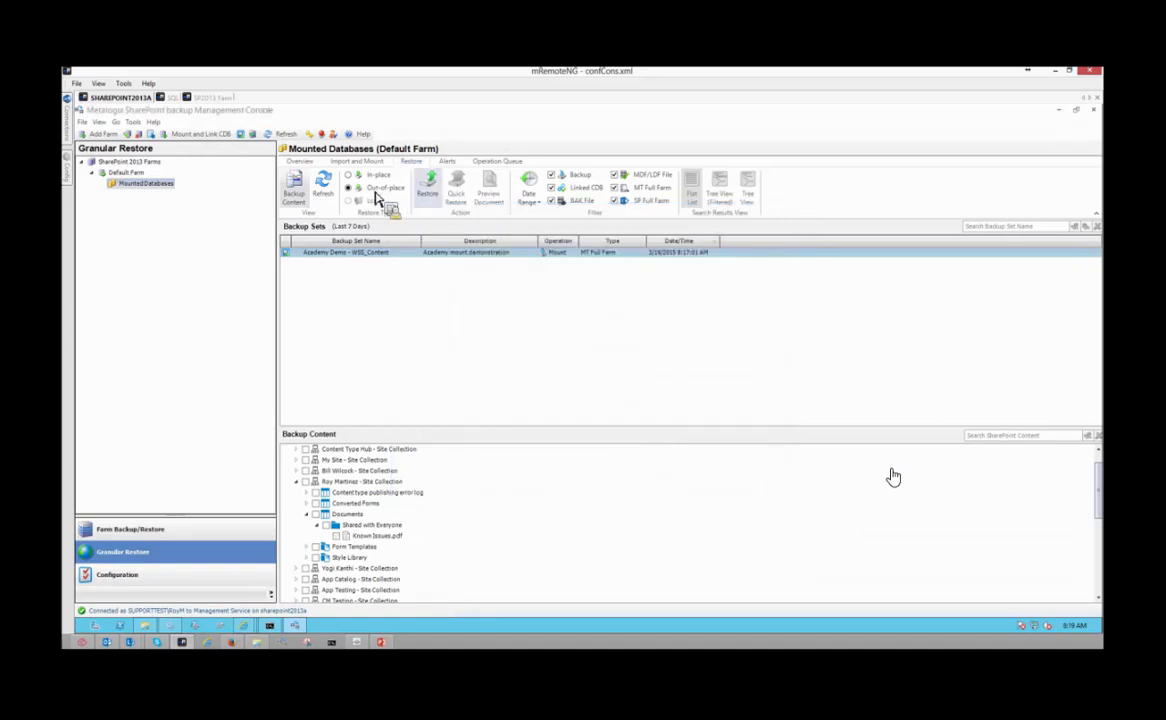
pyautogui.click(349, 175)
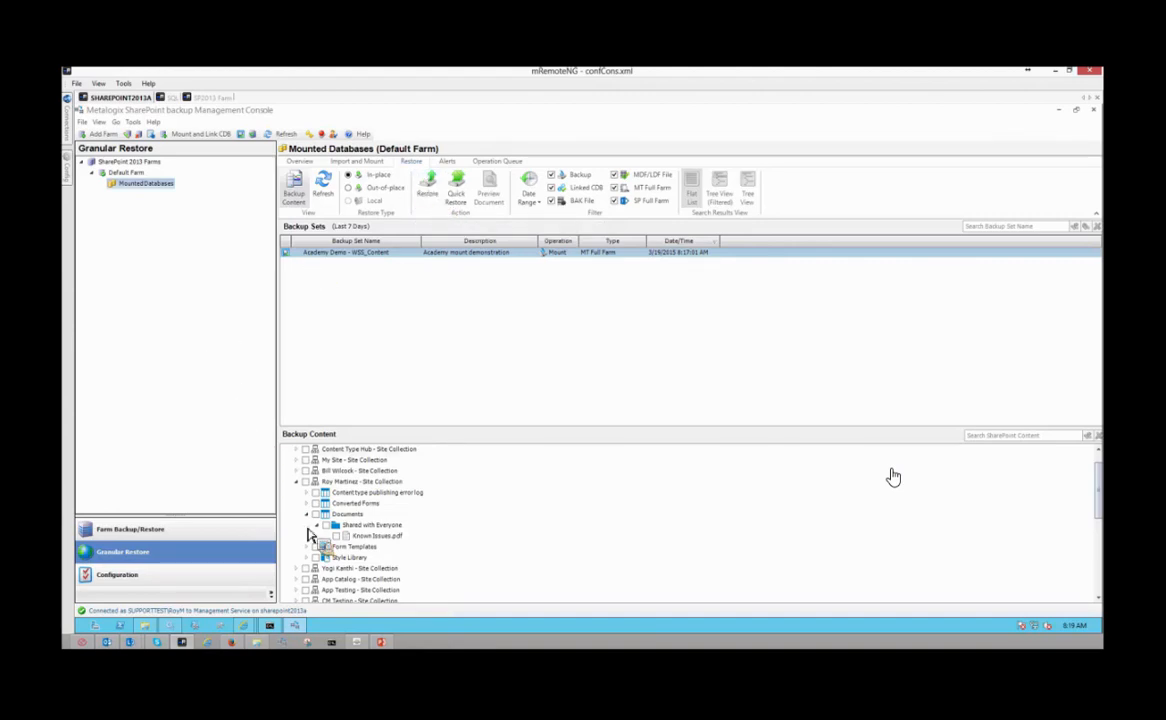
pyautogui.moveTo(322, 527); pyautogui.dragTo(430, 307)
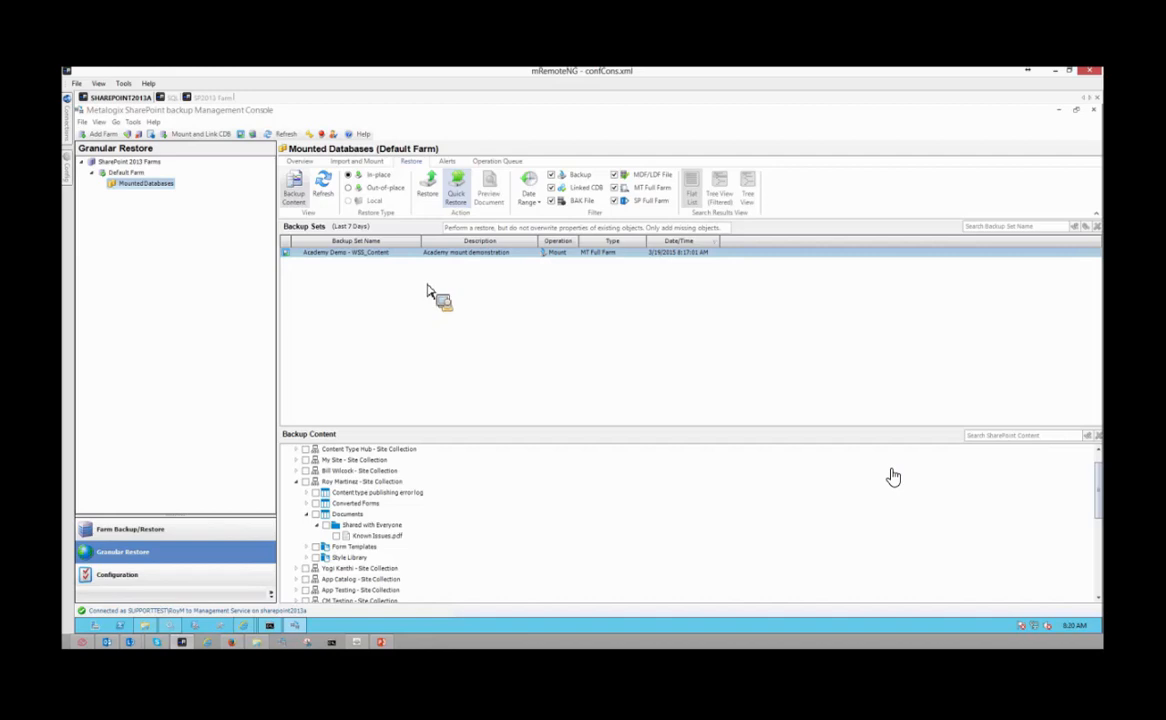
pyautogui.moveTo(427, 291); pyautogui.dragTo(82, 133)
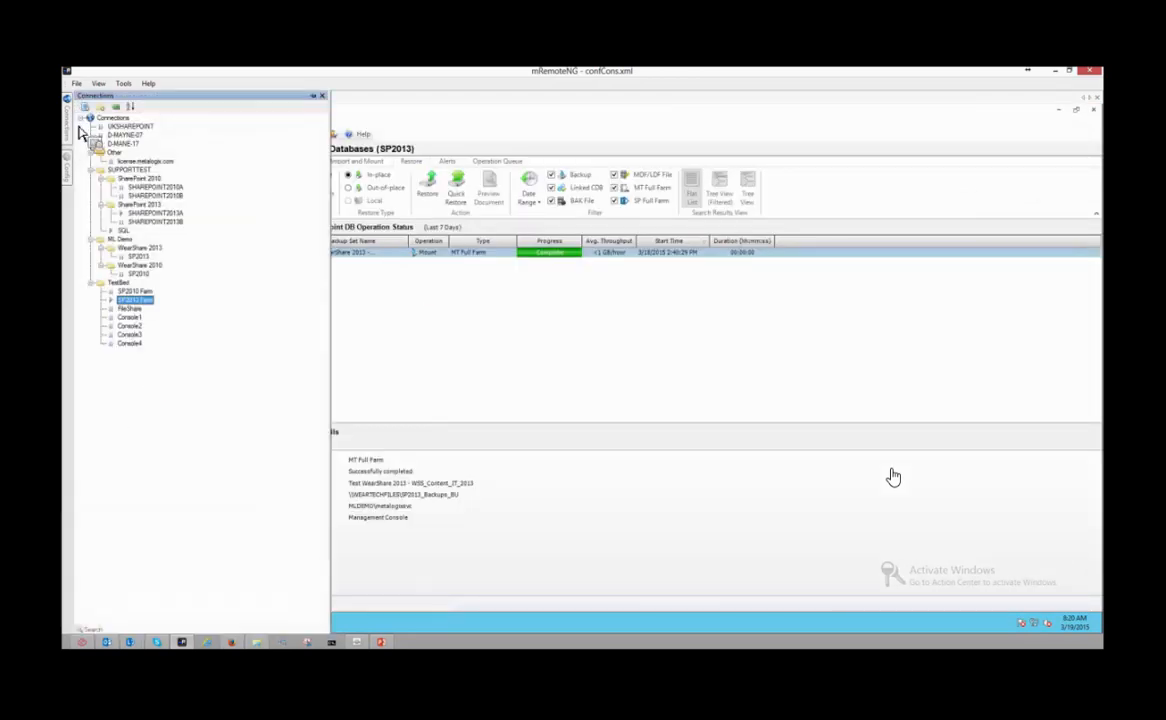
pyautogui.doubleClick(131, 318)
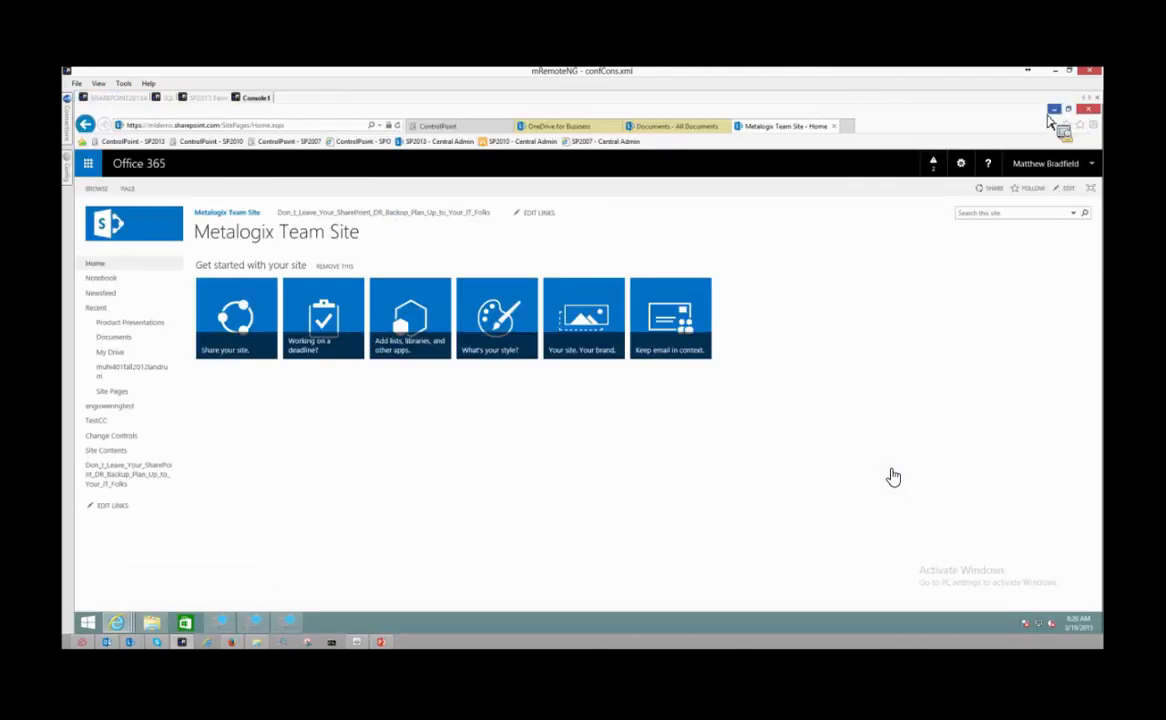
pyautogui.click(1052, 110)
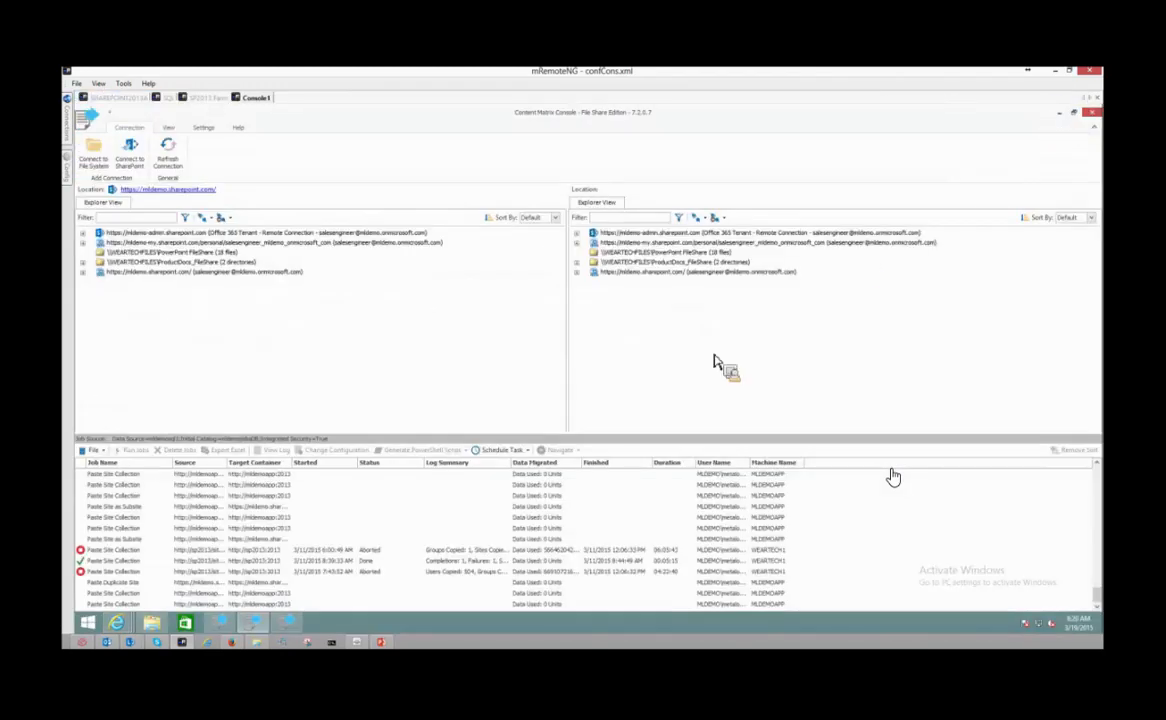
pyautogui.click(1060, 113)
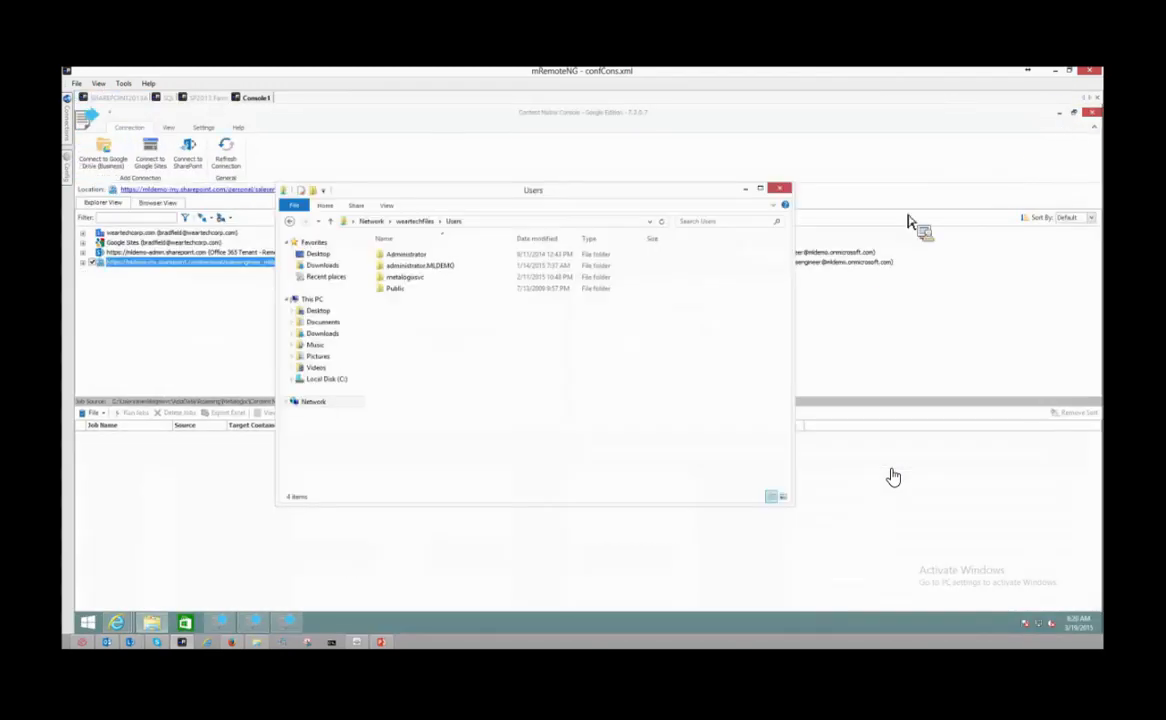
pyautogui.click(744, 194)
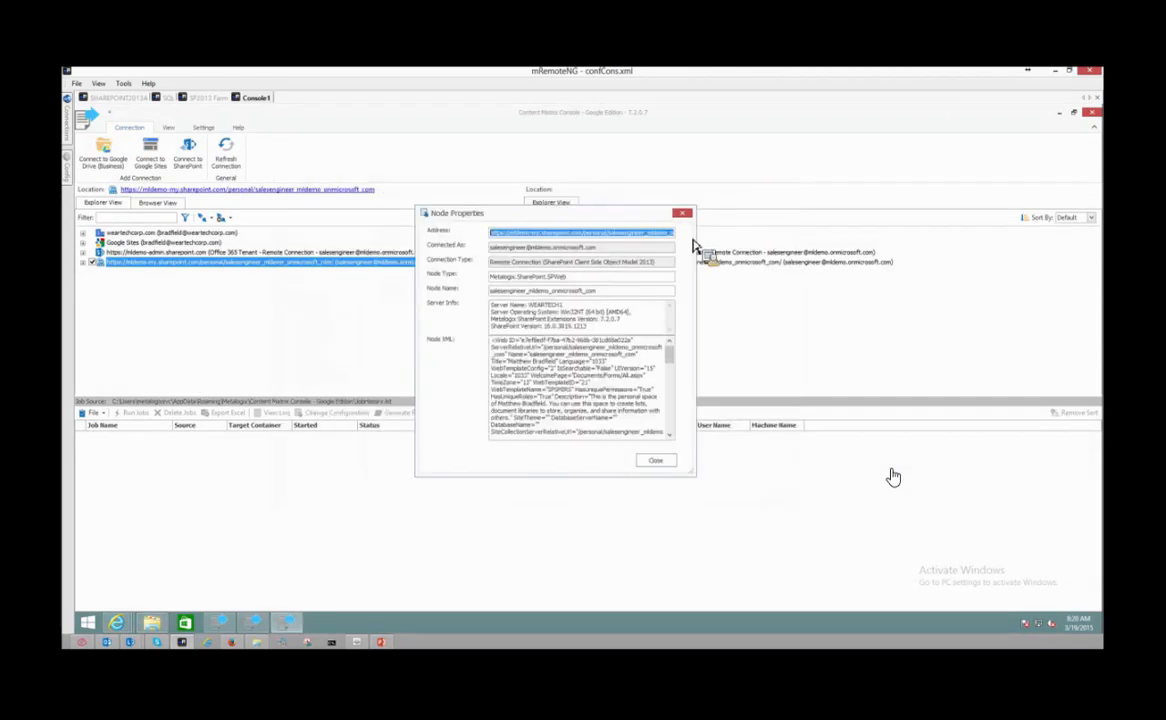
pyautogui.click(222, 99)
pyautogui.doubleClick(255, 98)
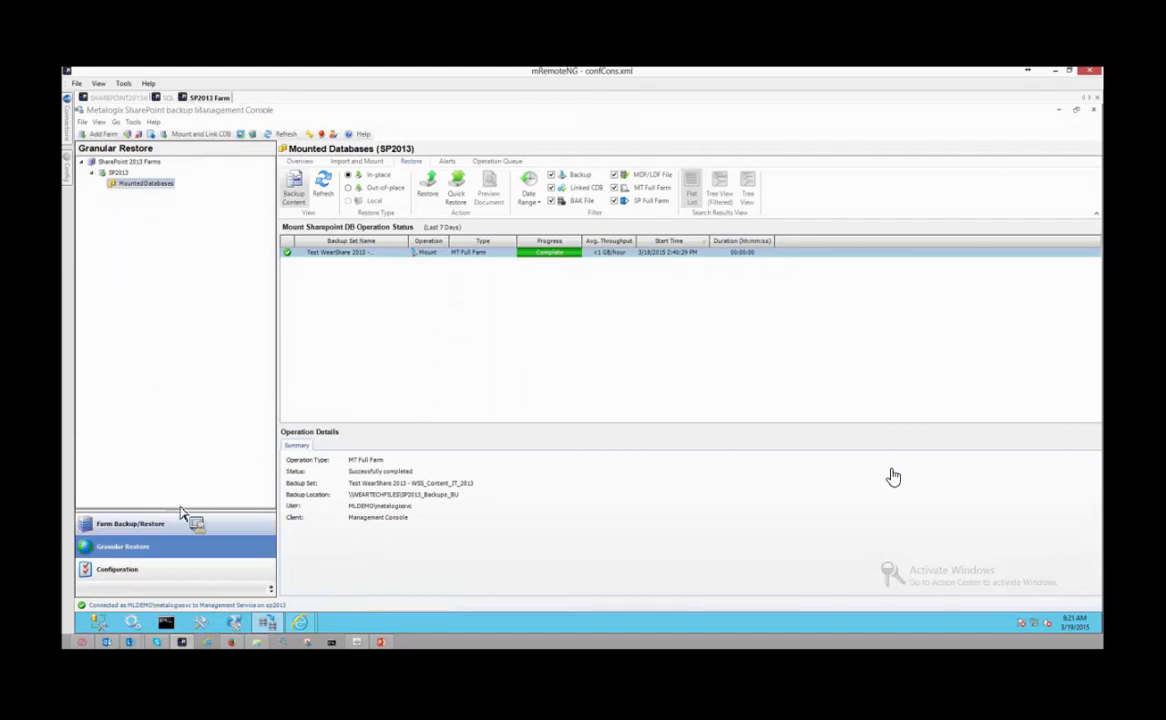
# - Add farm SP2010 with management service computer SP2010 and the current credentials, and open its mounted databases in the SP2013 Farm session
pyautogui.click(104, 134)
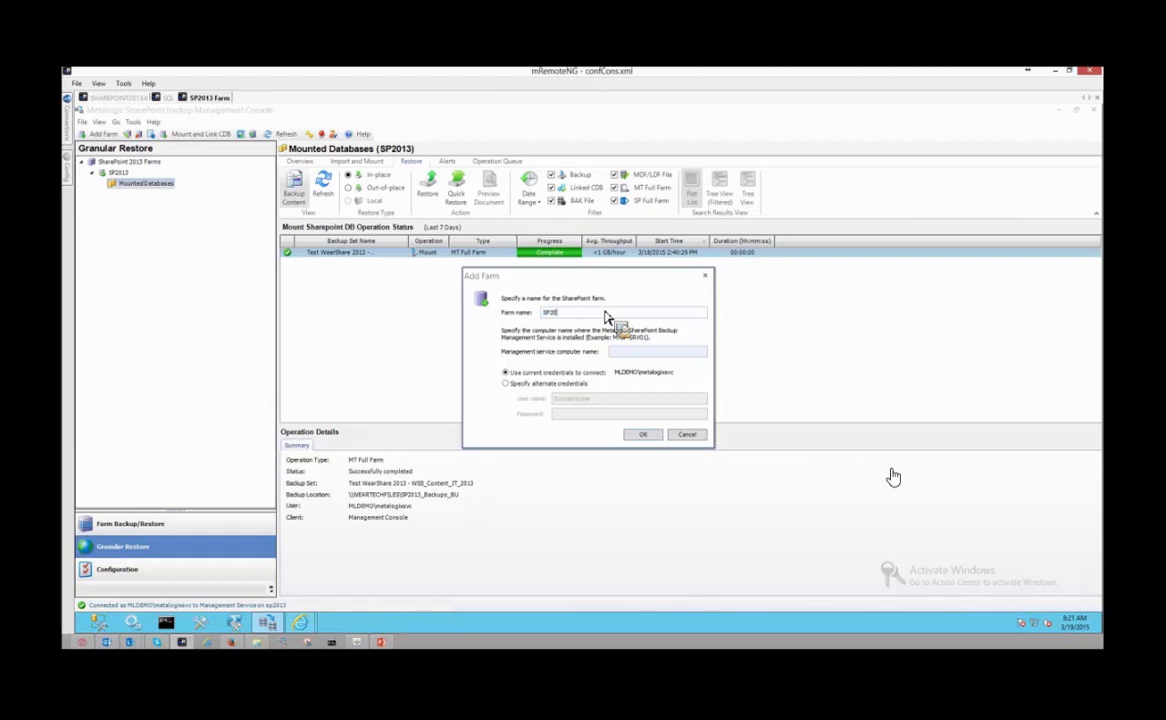
pyautogui.press('Tab')
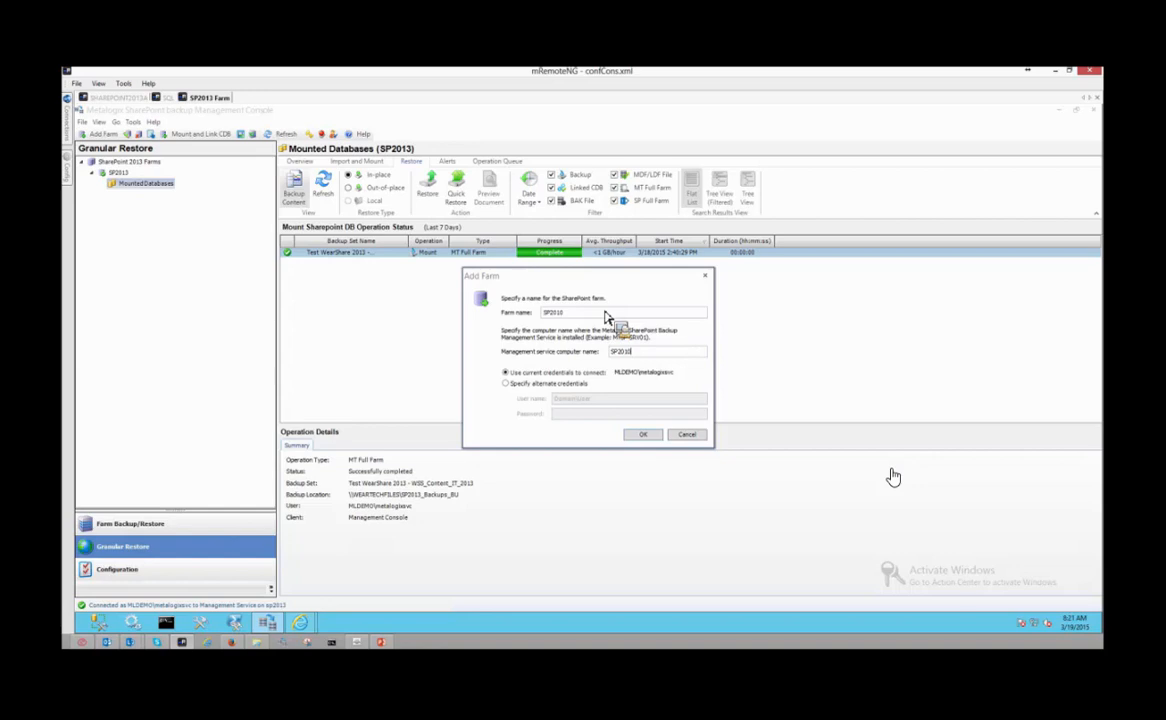
pyautogui.click(643, 434)
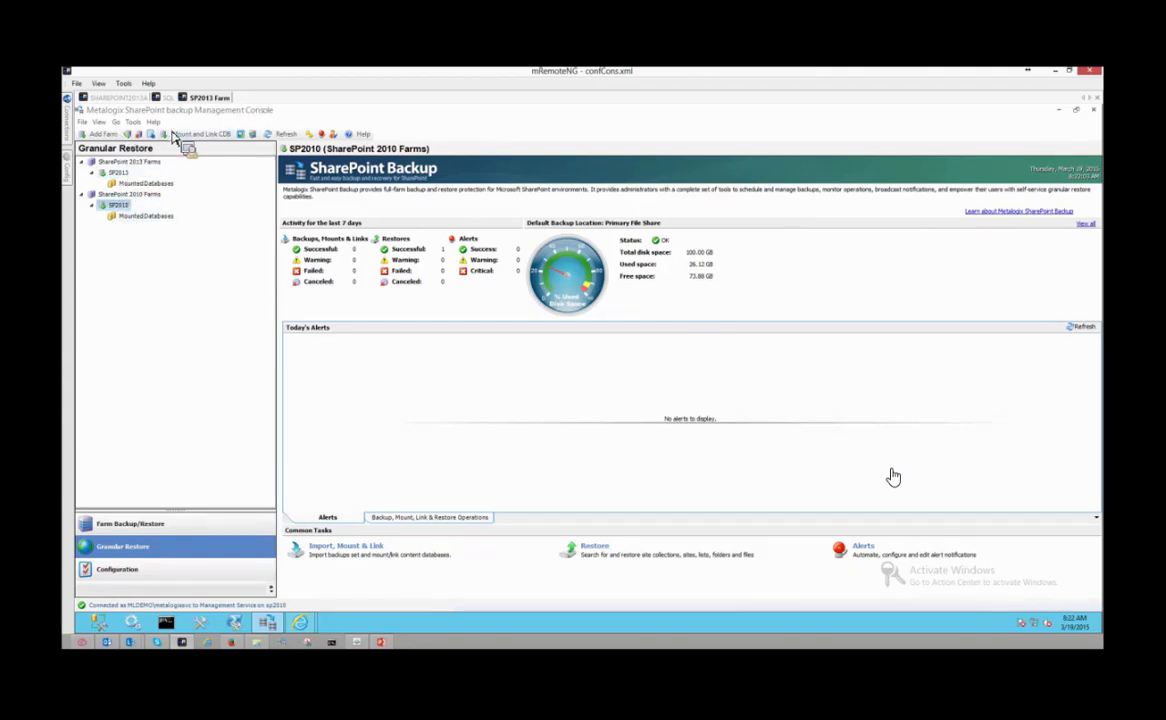
pyautogui.click(148, 218)
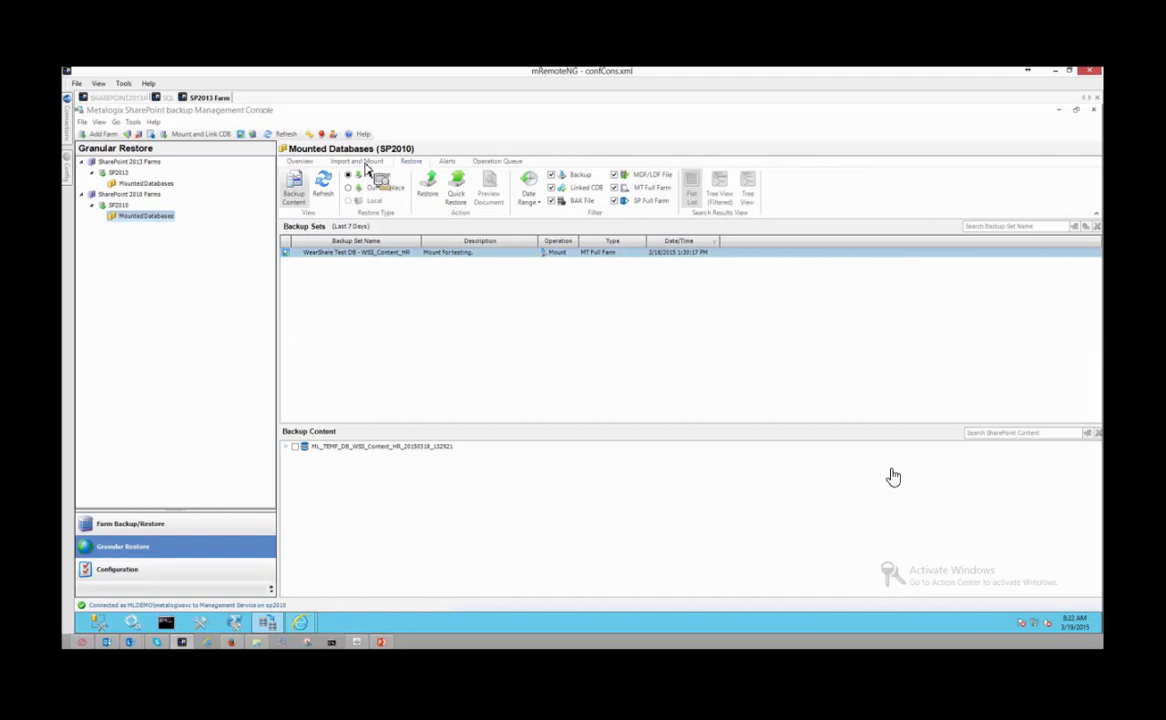
pyautogui.click(357, 162)
# - Return to the SHAREPOINT2013A session and show the import and mount options for Default Farm's mounted databases
pyautogui.moveTo(363, 172); pyautogui.dragTo(127, 101)
pyautogui.moveTo(221, 218); pyautogui.dragTo(343, 175)
pyautogui.click(344, 165)
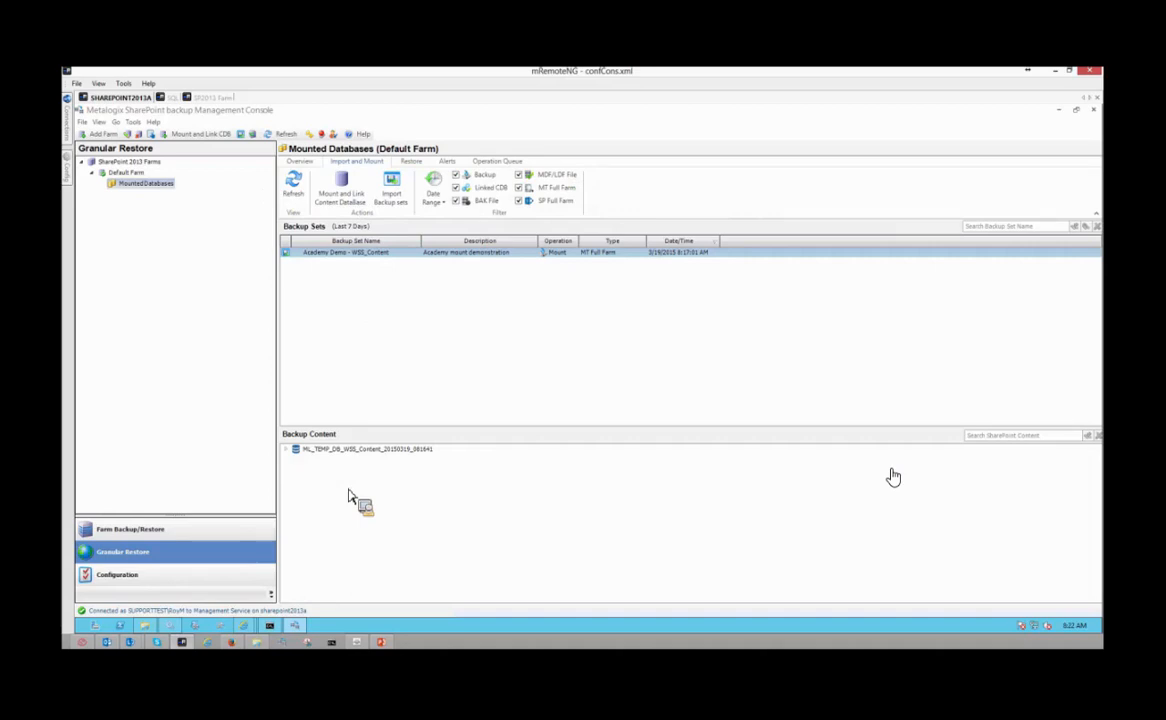
# - Switch to the SQL session and refresh the Databases list in Management Studio's Object Explorer
pyautogui.moveTo(430, 405); pyautogui.dragTo(142, 193)
pyautogui.rightClick(132, 176)
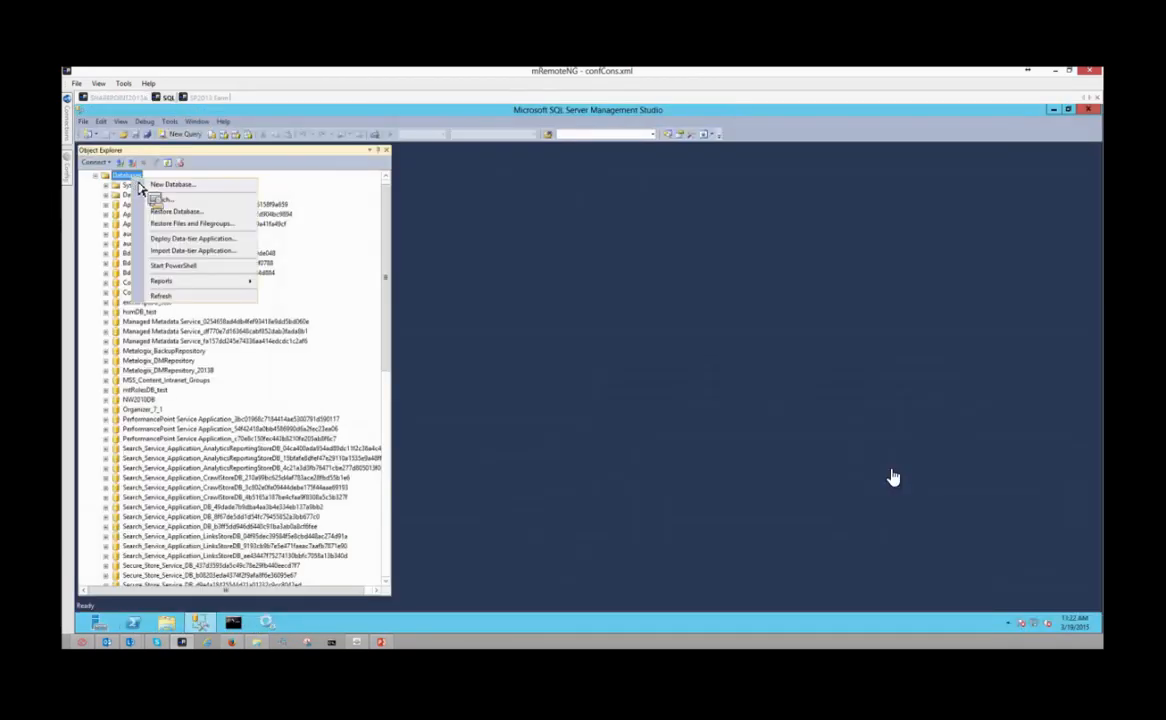
pyautogui.click(172, 297)
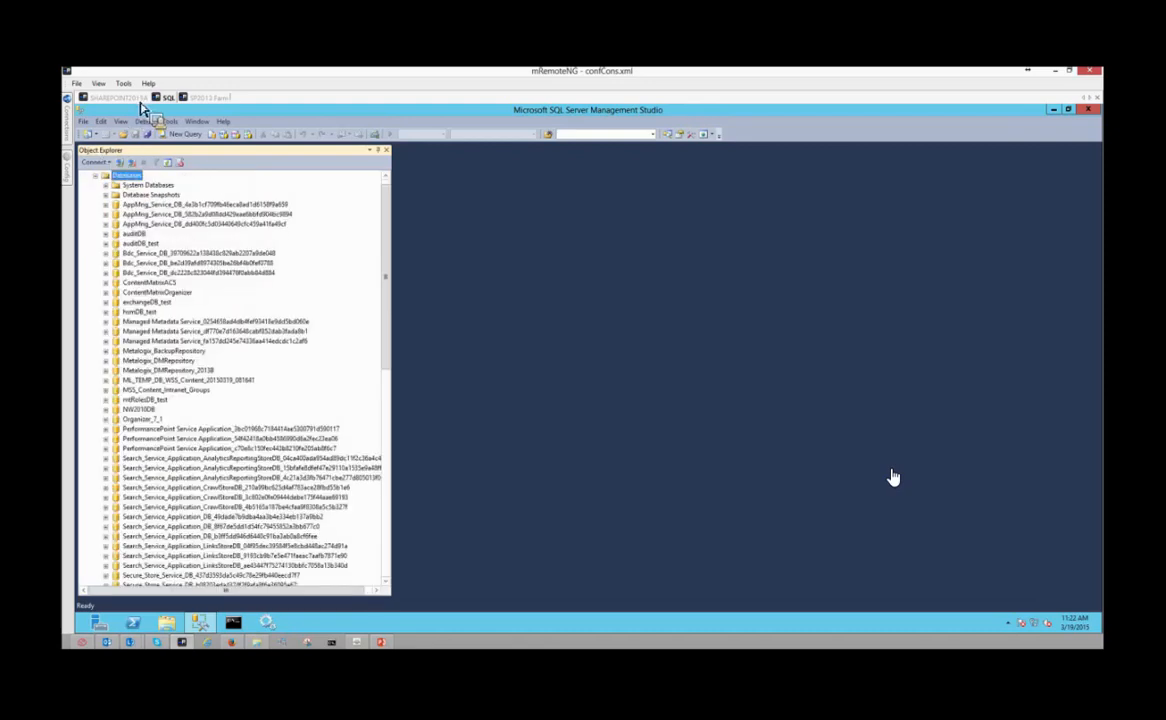
# - Check the Academy Demo - WSS_Content mount in the SHAREPOINT2013A overview, and select ML_TEMP_DB_WSS_Content_20150319_081641 in the SQL session
pyautogui.click(140, 101)
pyautogui.click(451, 317)
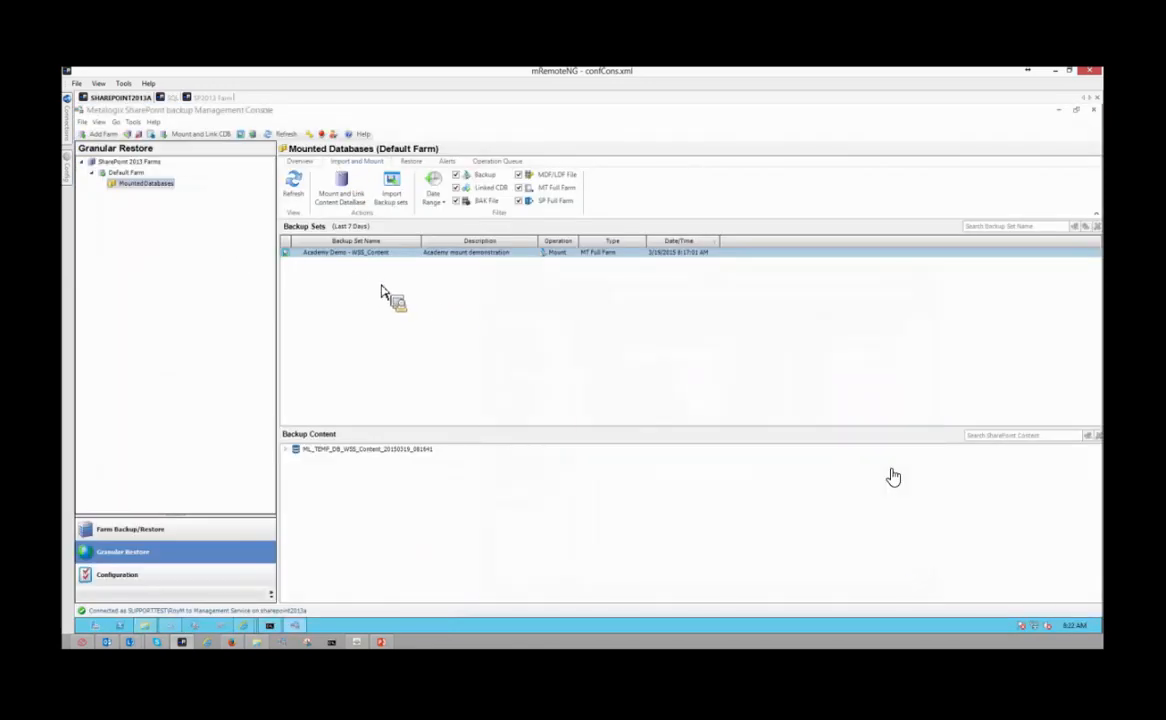
pyautogui.click(335, 182)
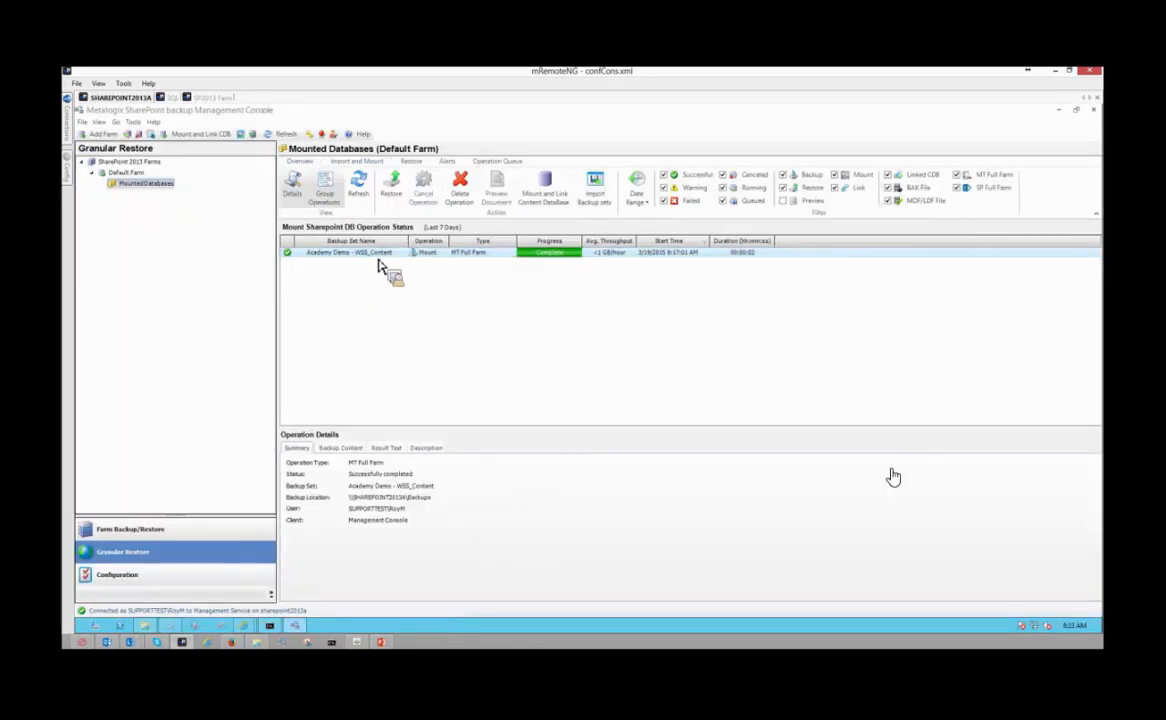
pyautogui.click(168, 98)
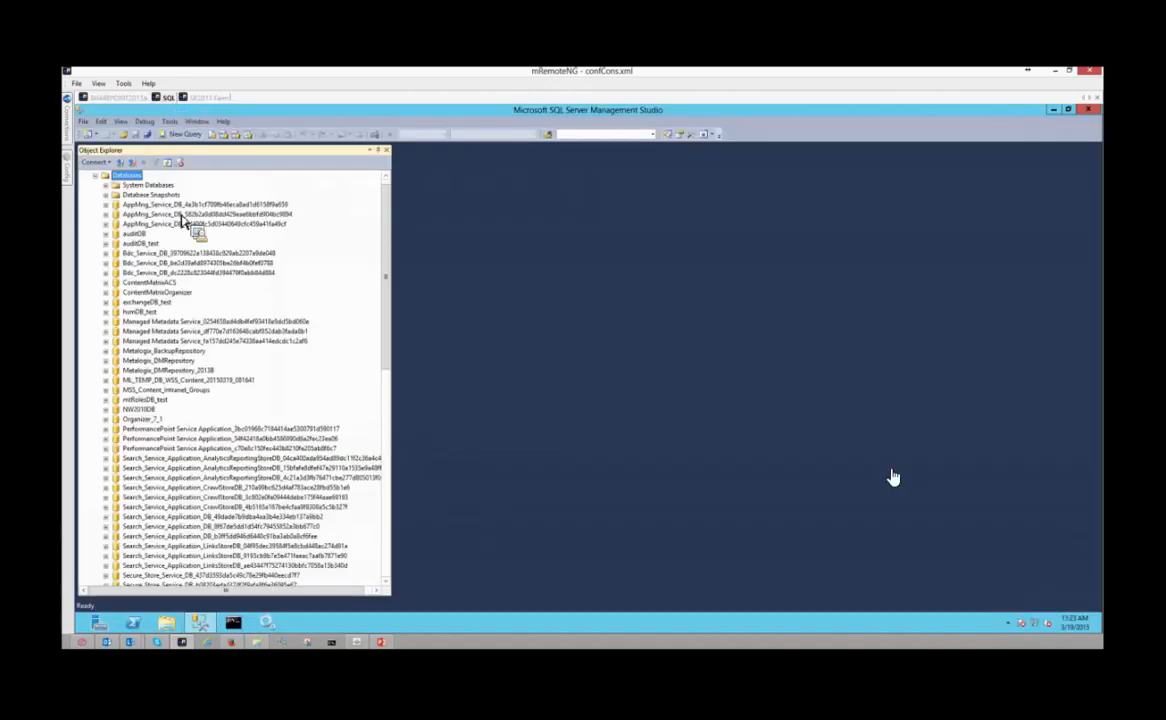
pyautogui.click(140, 381)
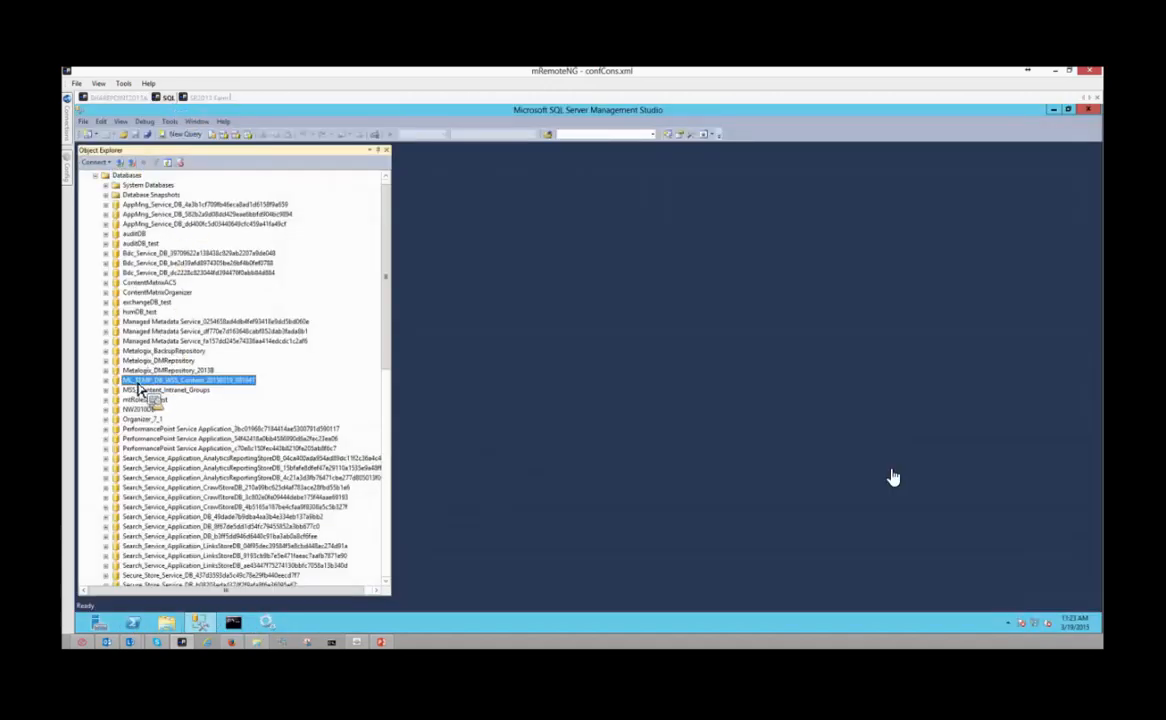
pyautogui.moveTo(140, 390); pyautogui.dragTo(262, 393)
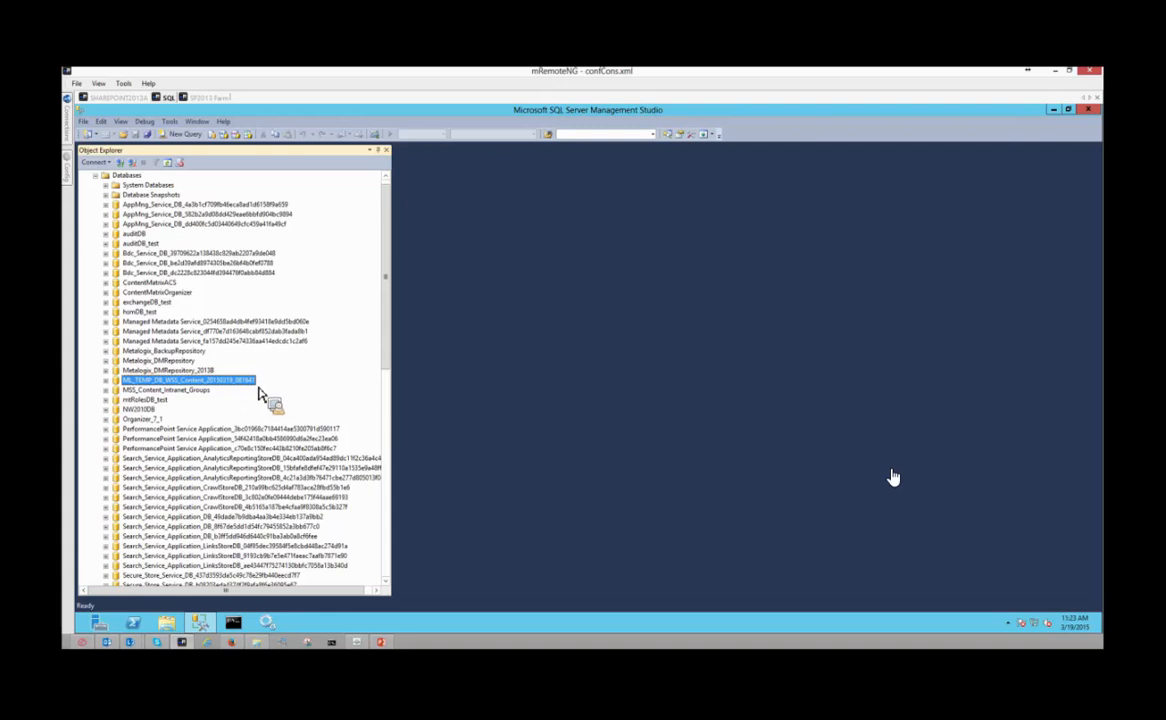
pyautogui.moveTo(250, 388); pyautogui.dragTo(176, 318)
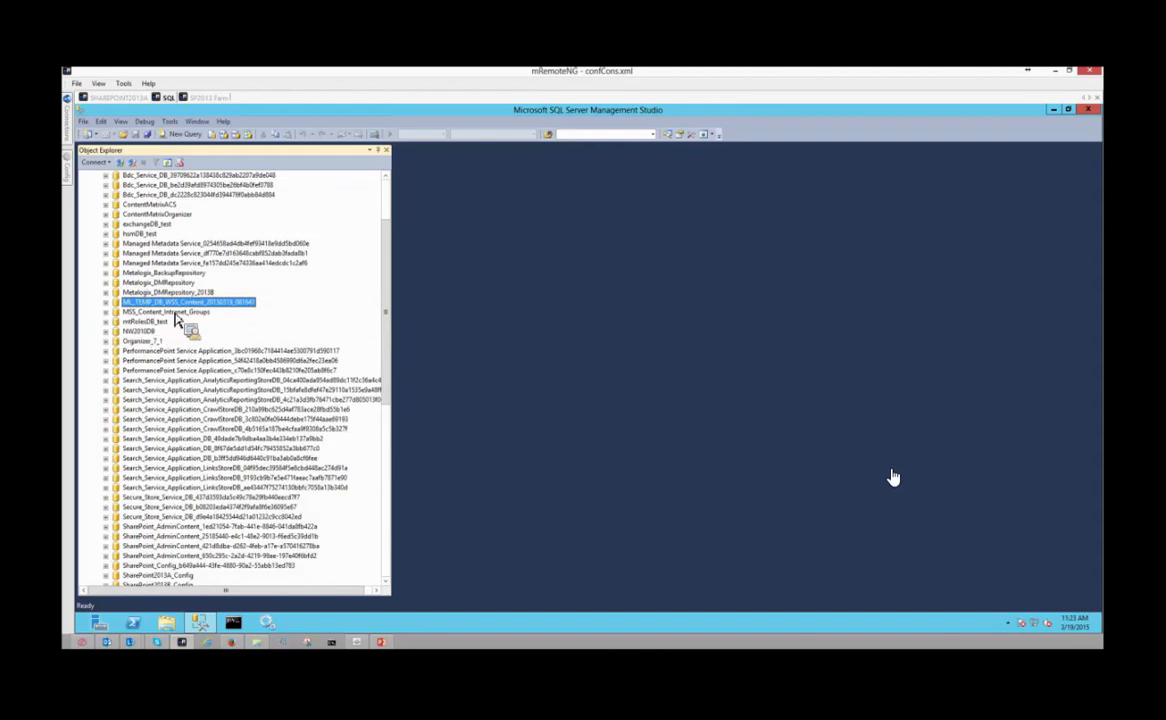
pyautogui.moveTo(160, 320); pyautogui.dragTo(357, 262)
# - Return to the SHAREPOINT2013A session and browse the restorable site collections in the Academy Demo - WSS_Content mount
pyautogui.rightClick(331, 254)
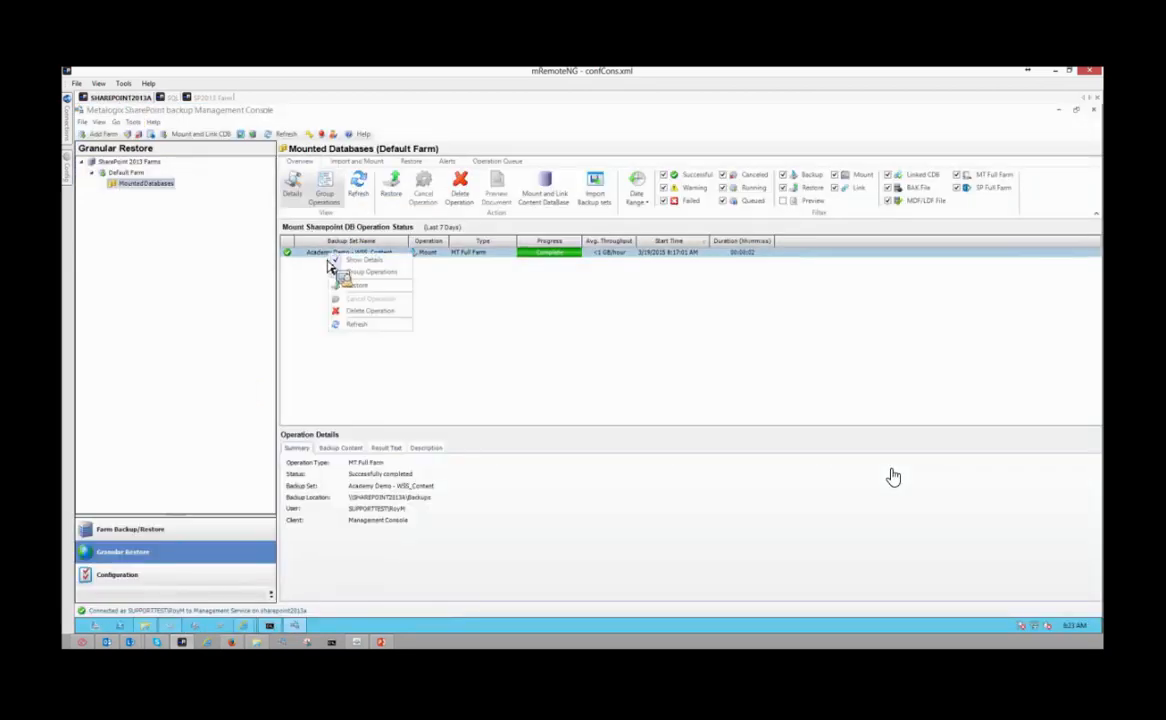
pyautogui.click(314, 281)
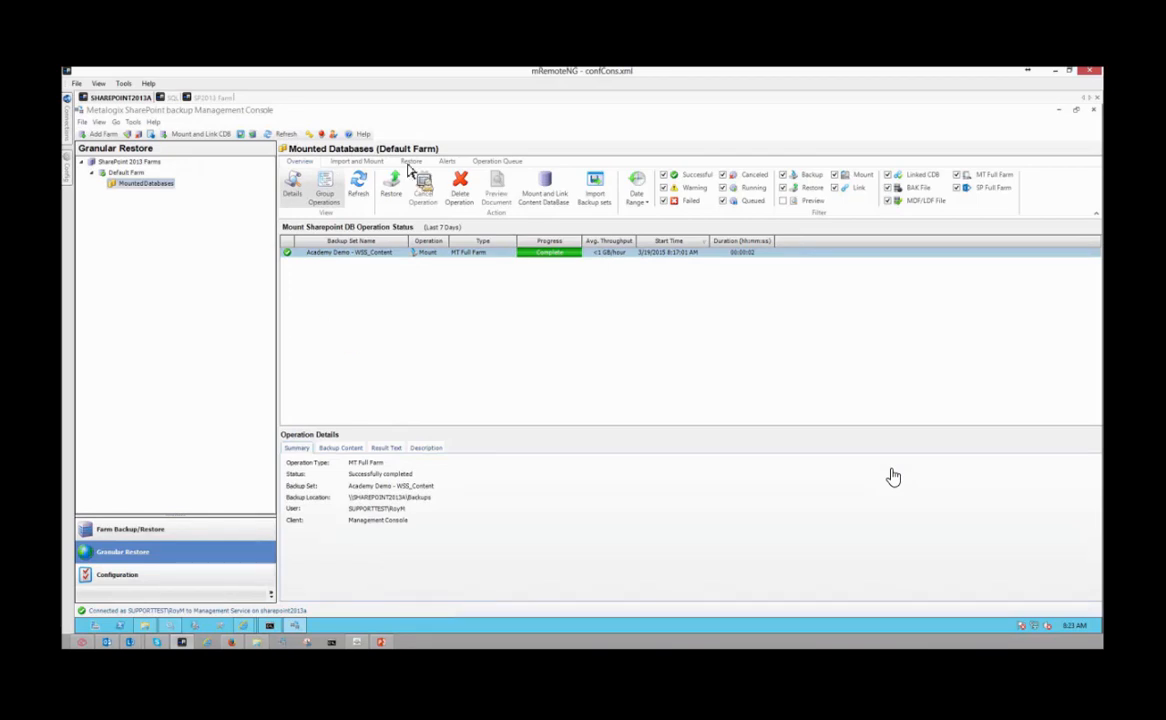
pyautogui.click(410, 162)
pyautogui.click(290, 450)
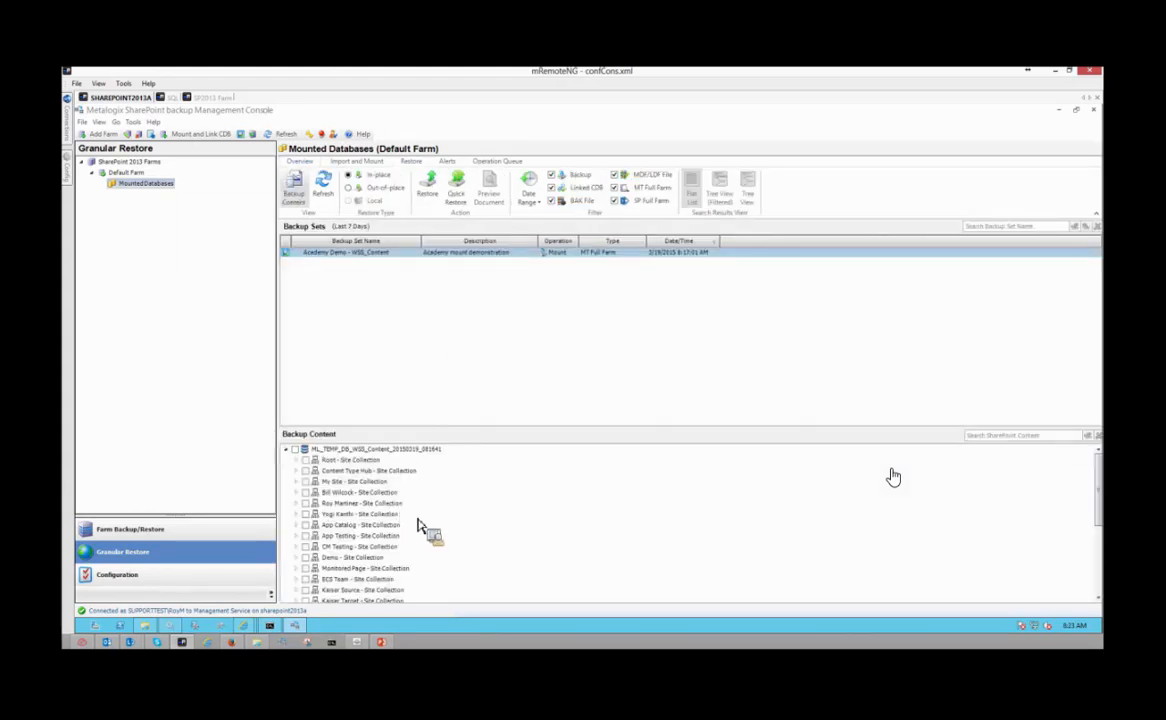
pyautogui.scroll(-2, 893, 477)
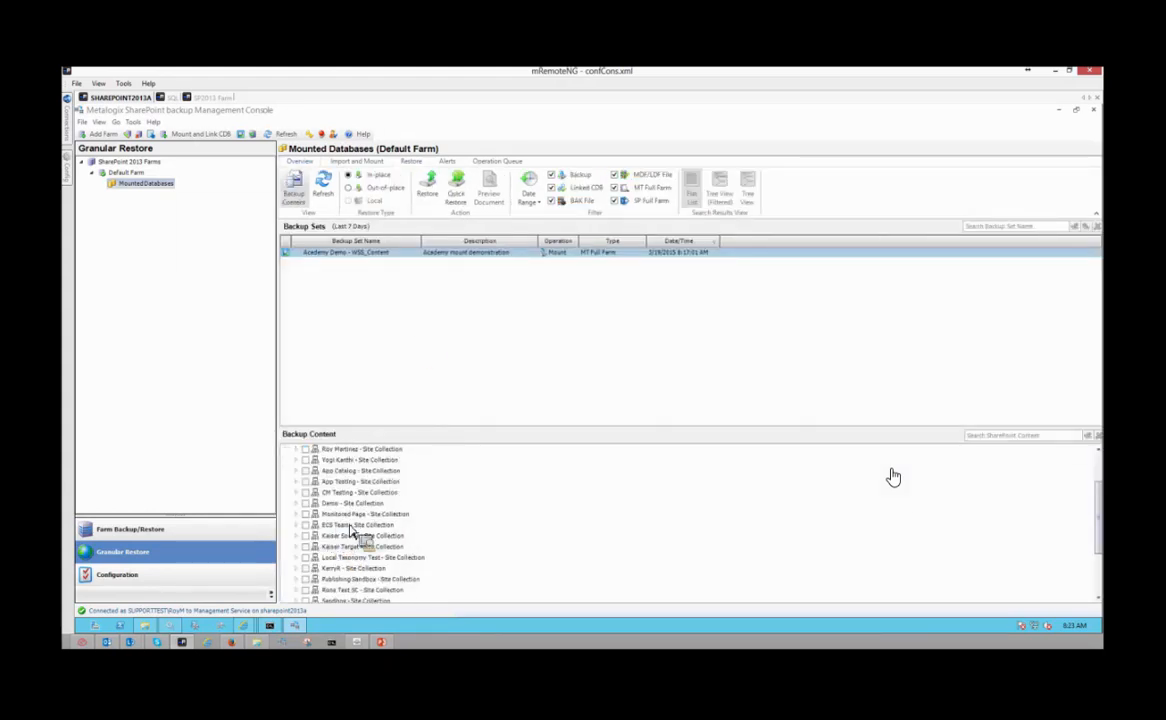
pyautogui.click(306, 493)
pyautogui.click(306, 493)
# - Delete the Academy Demo - WSS_Content mount operation from Default Farm's mounted databases overview
pyautogui.click(296, 161)
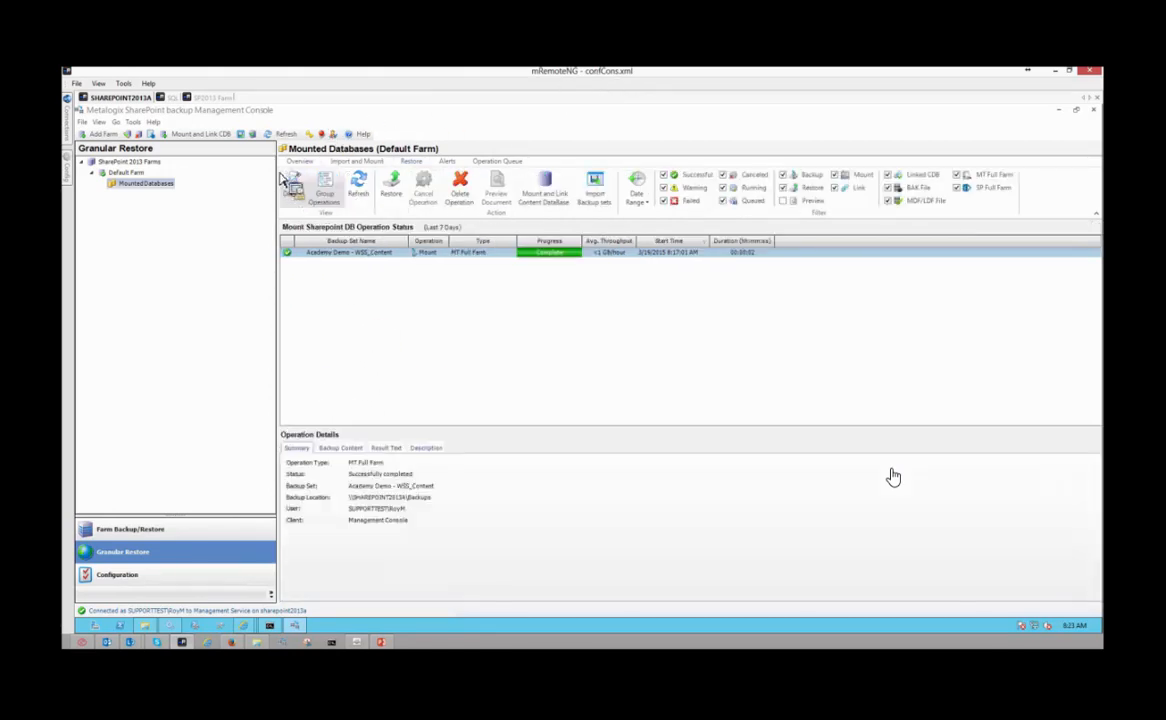
pyautogui.rightClick(352, 258)
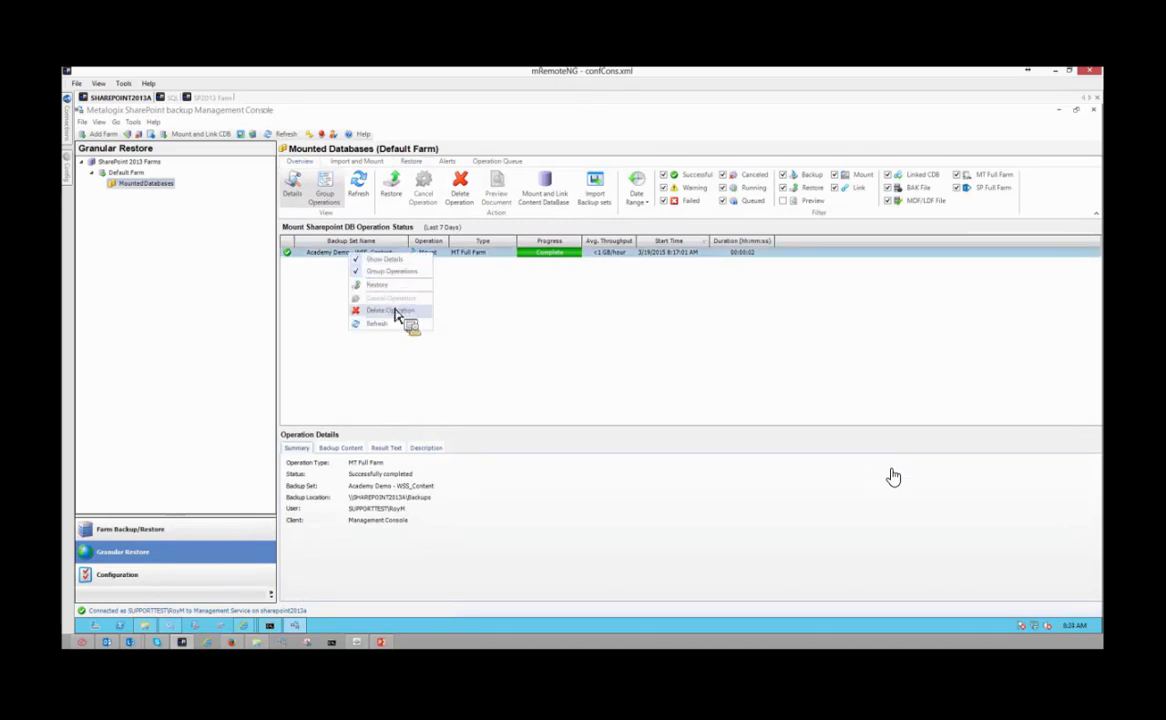
pyautogui.click(388, 312)
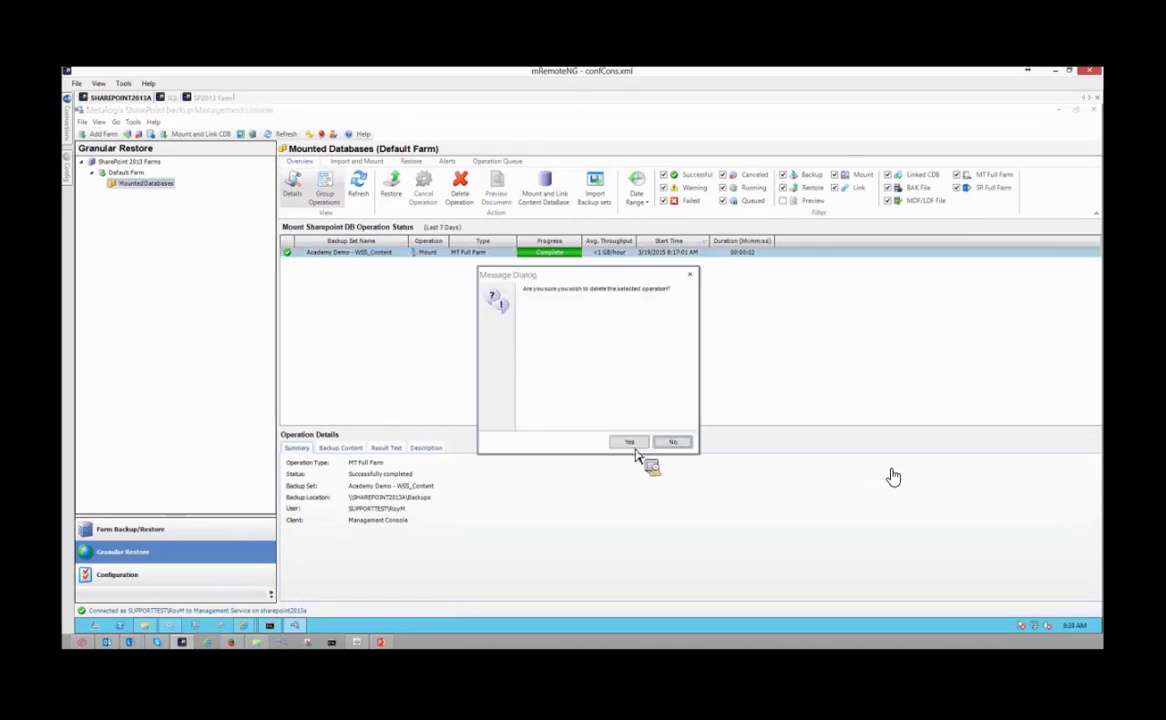
pyautogui.click(630, 444)
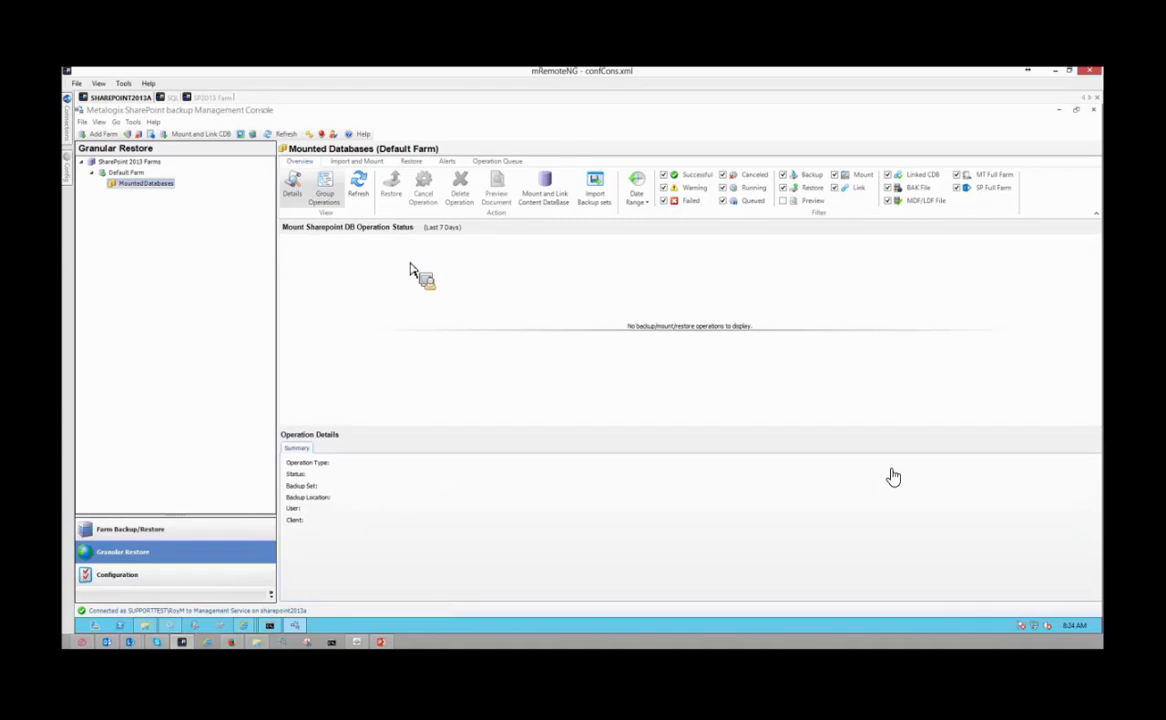
# - Switch to the SQL session and refresh the Databases list to check for the temporary content database
pyautogui.click(160, 97)
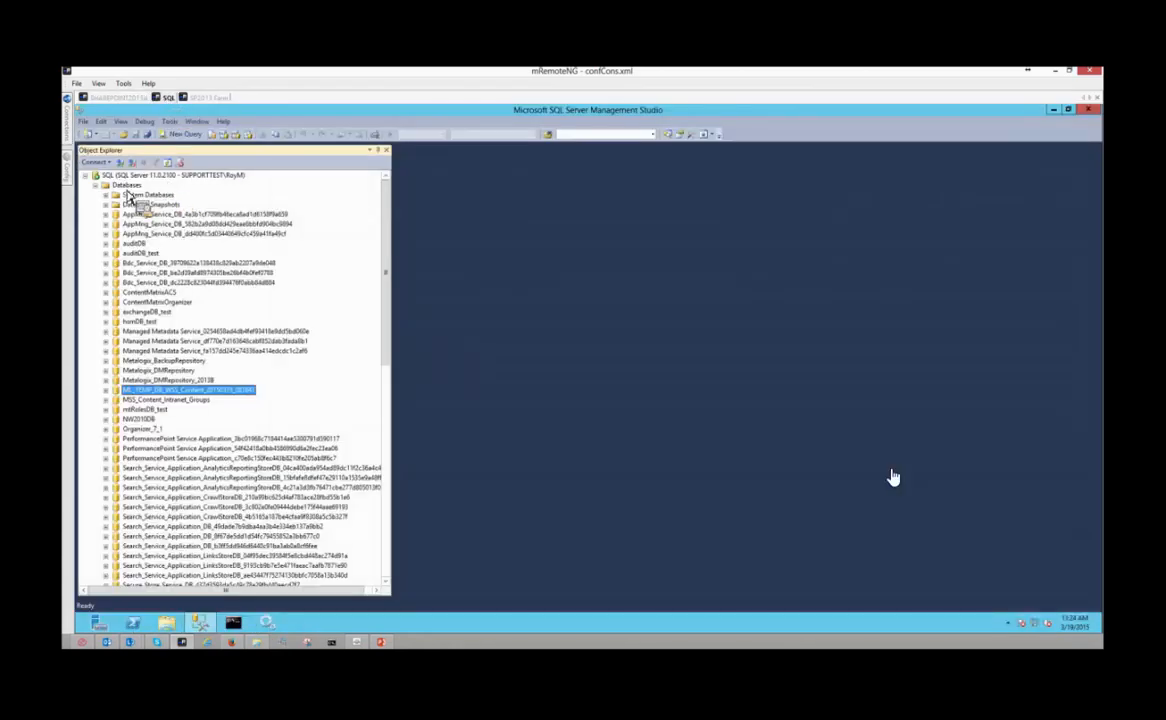
pyautogui.rightClick(128, 188)
pyautogui.click(152, 304)
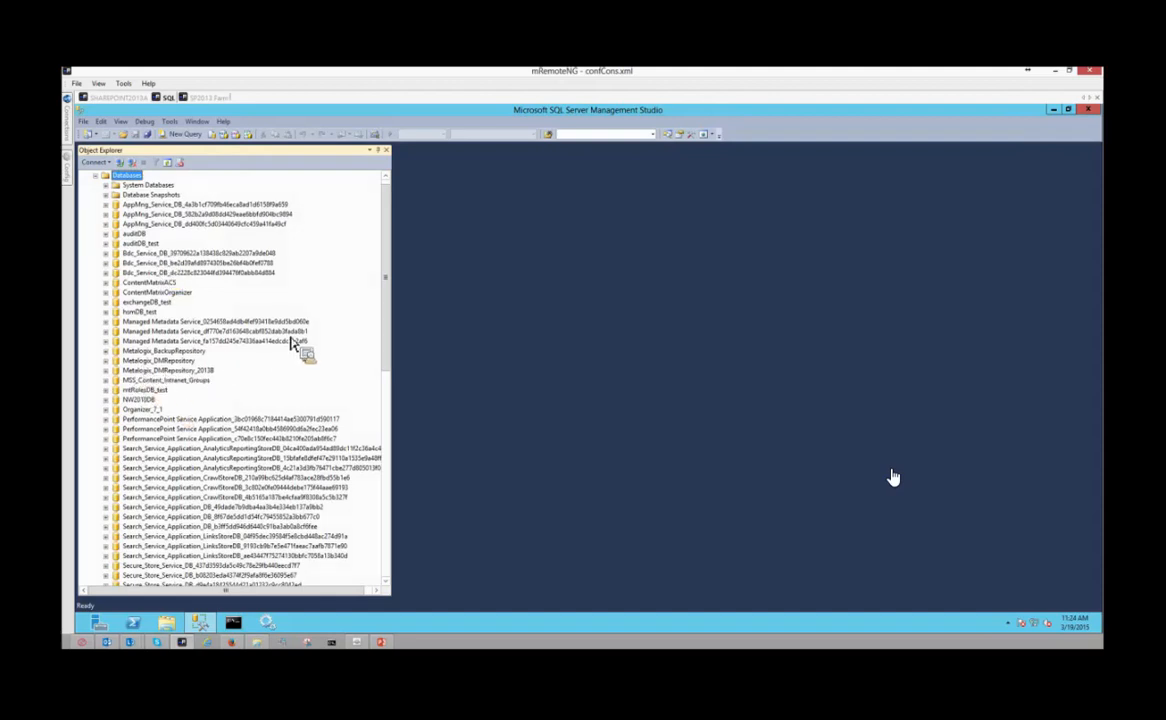
# - Return to the SHAREPOINT2013A session and open the CdbFiles folder in C:\Backups to view the extracted database folders
pyautogui.click(117, 98)
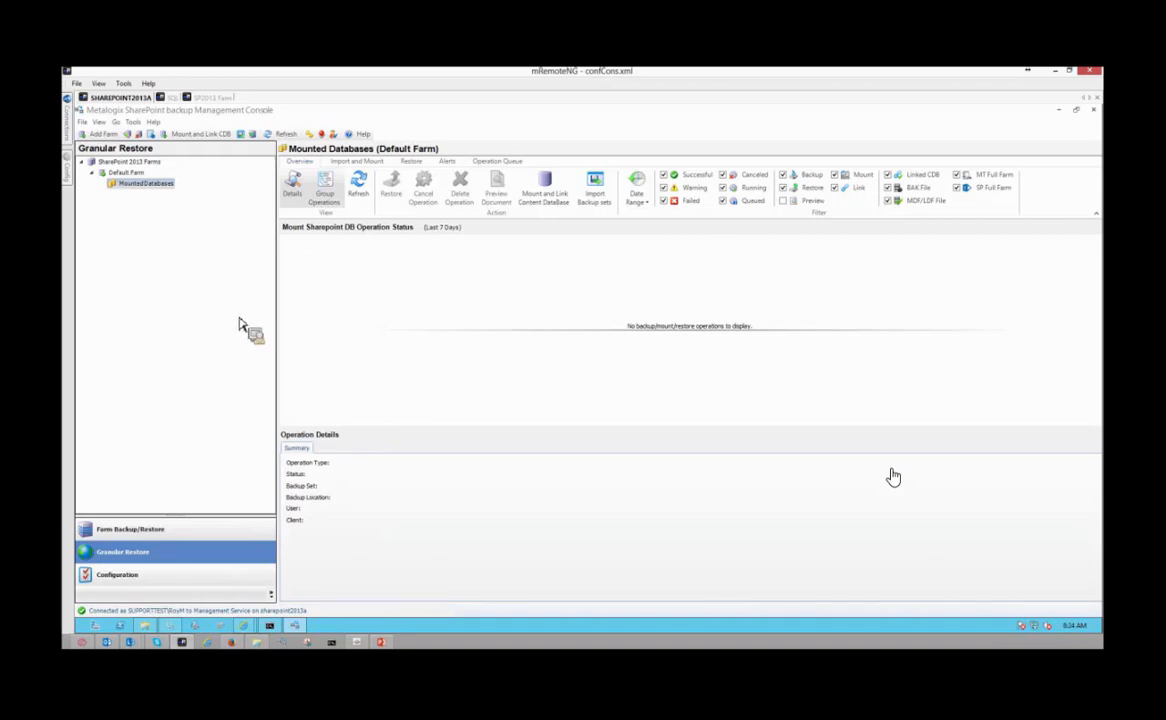
pyautogui.click(145, 626)
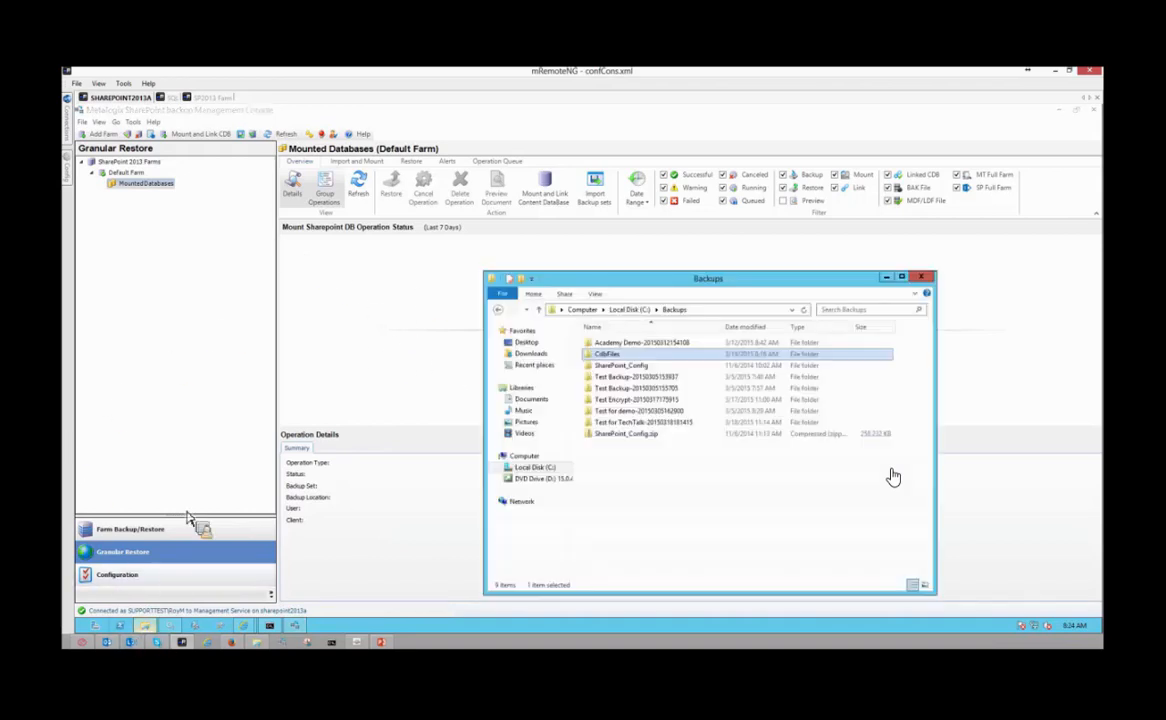
pyautogui.doubleClick(610, 355)
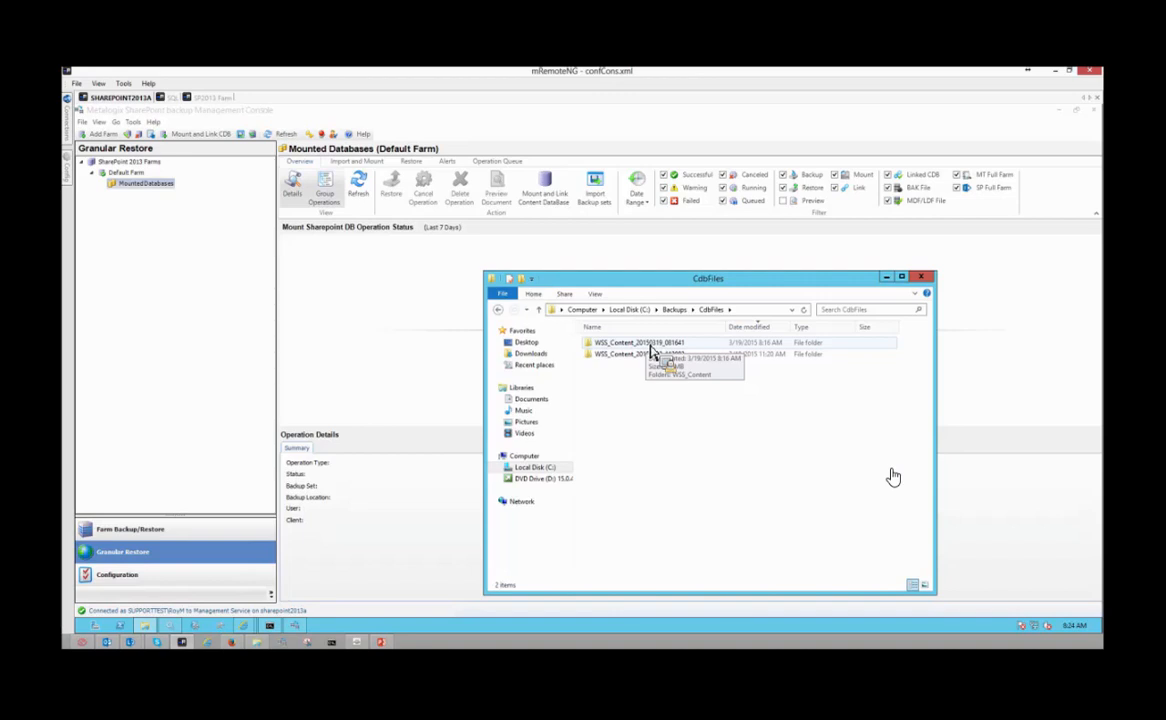
pyautogui.moveTo(650, 350); pyautogui.dragTo(692, 360)
# - Delete the WSS_Content_20150318_112003 folder with administrator permission and close the CdbFiles window
pyautogui.click(679, 355)
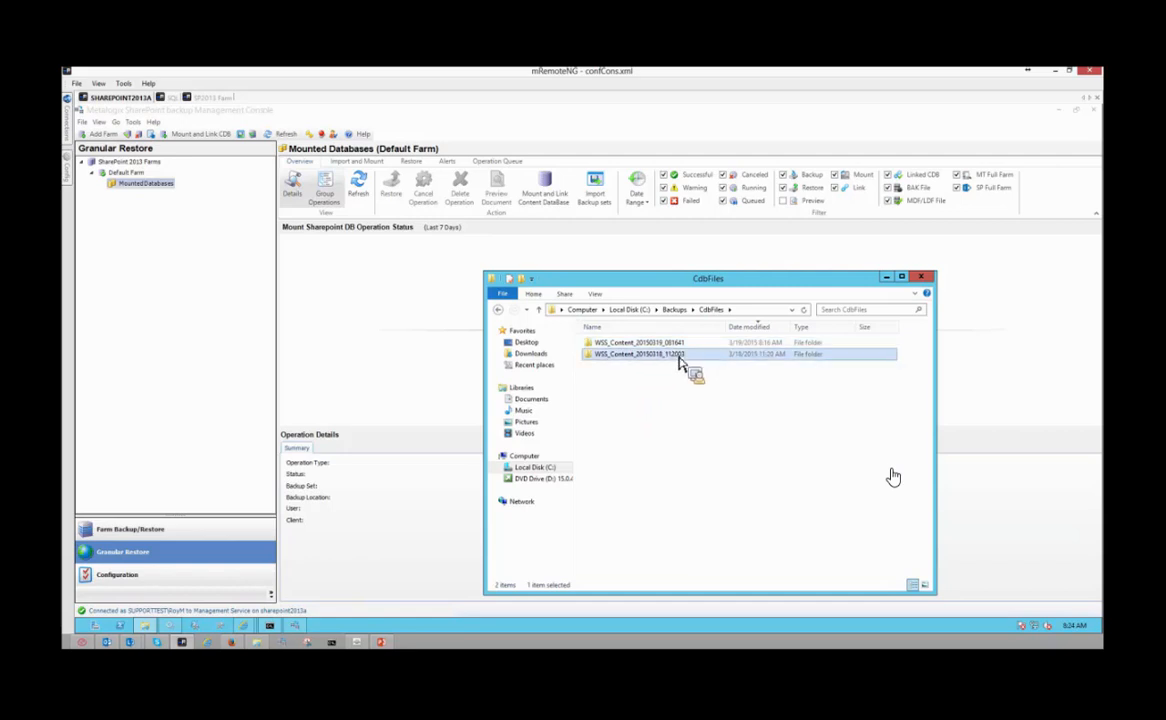
pyautogui.rightClick(636, 357)
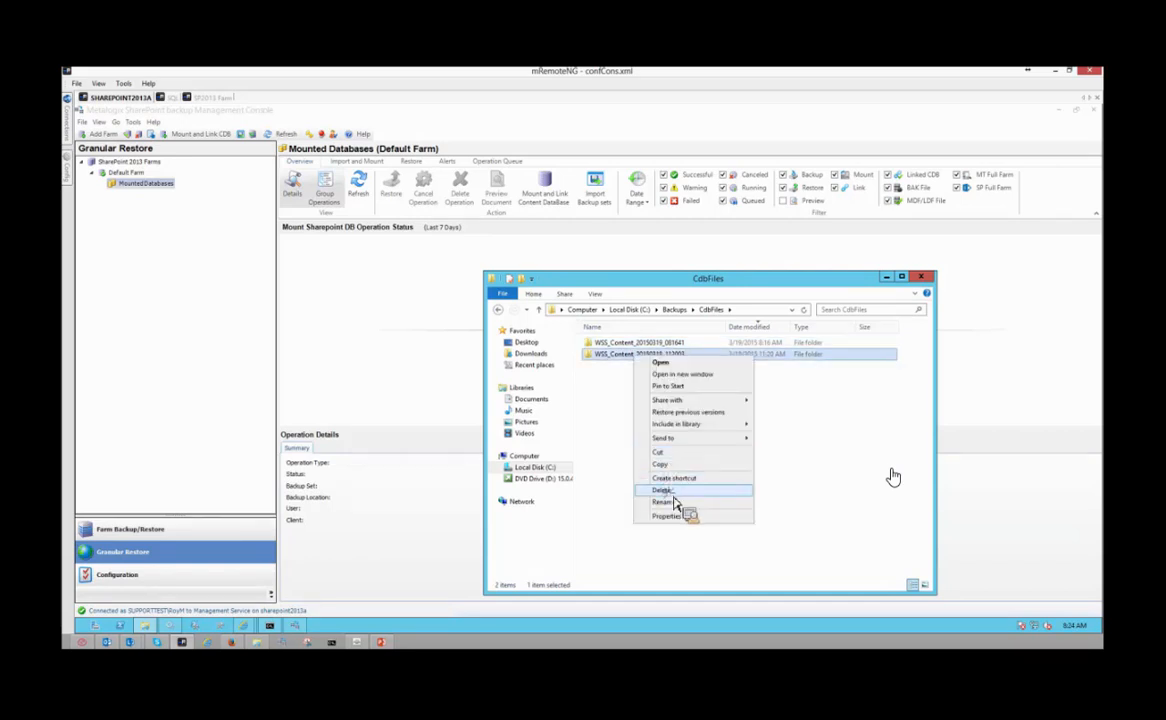
pyautogui.click(675, 490)
pyautogui.click(563, 293)
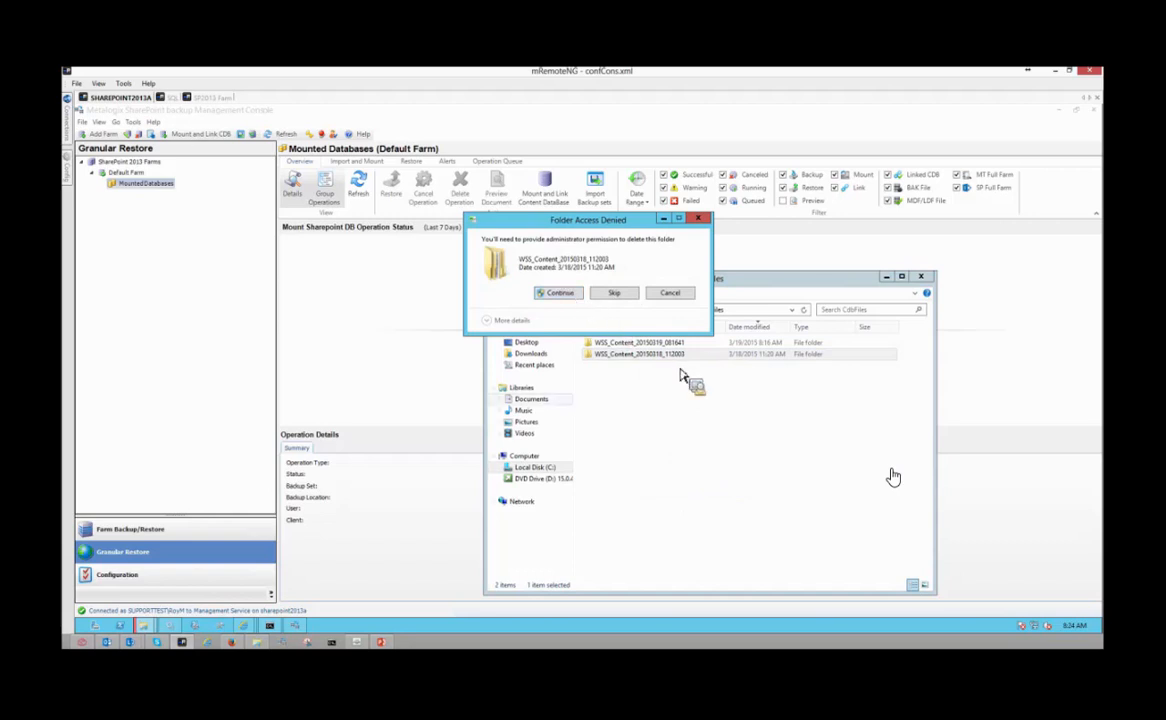
pyautogui.moveTo(634, 355); pyautogui.dragTo(362, 323)
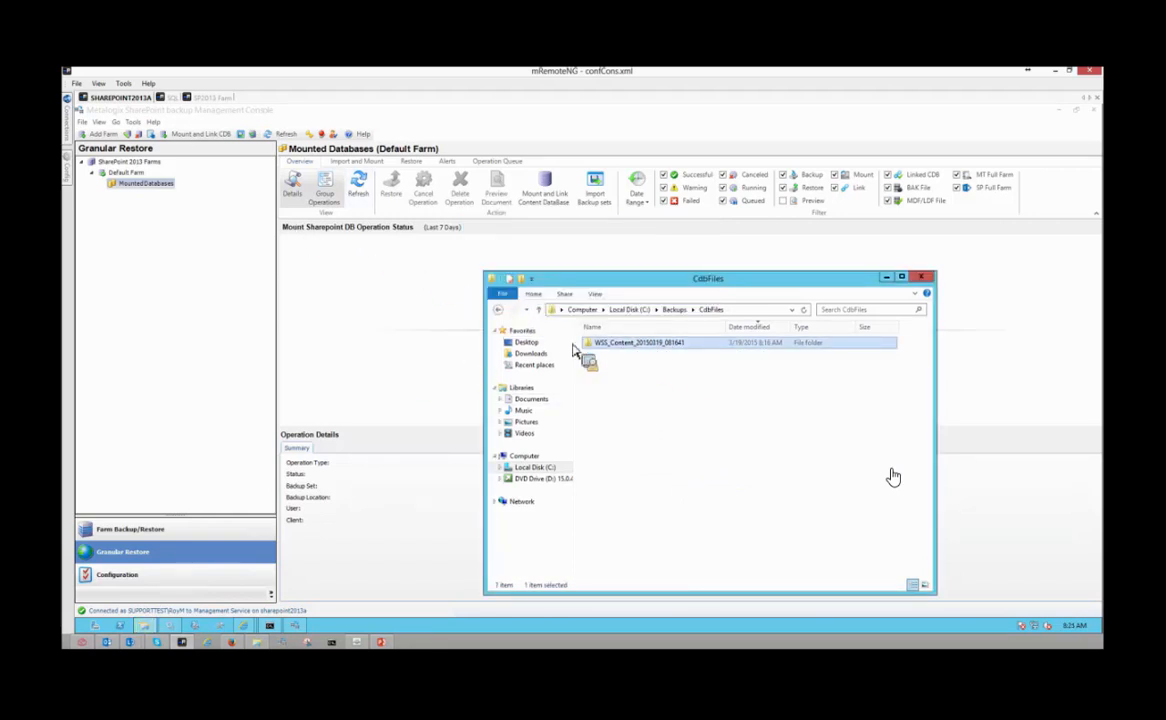
pyautogui.click(920, 277)
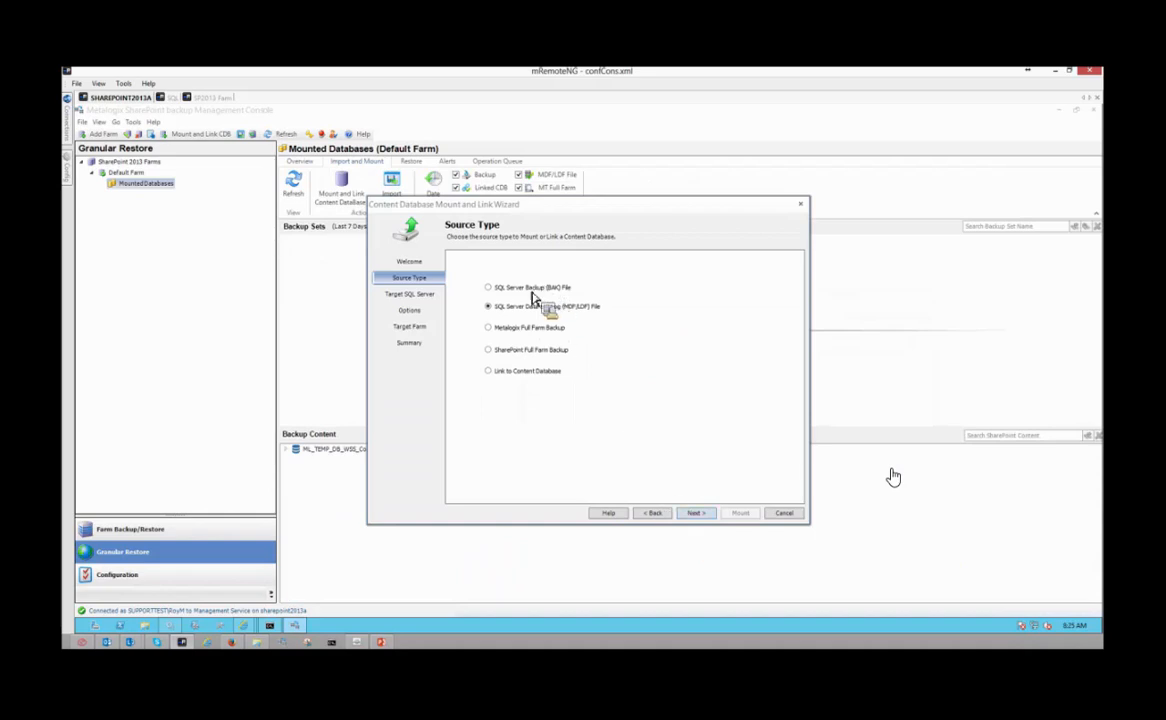
# - Set up a content database mount from SQL Server MDF/LDF files, targeting server SQL with the backup service user account
pyautogui.moveTo(531, 298); pyautogui.dragTo(673, 522)
pyautogui.click(696, 515)
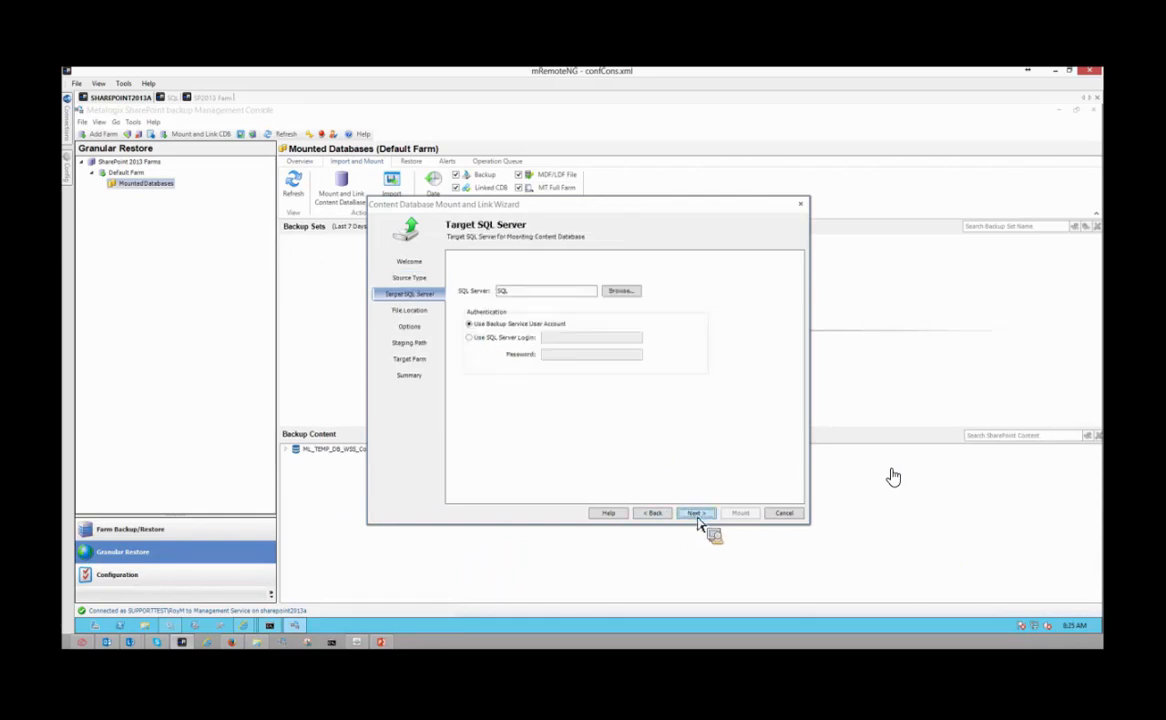
pyautogui.click(697, 515)
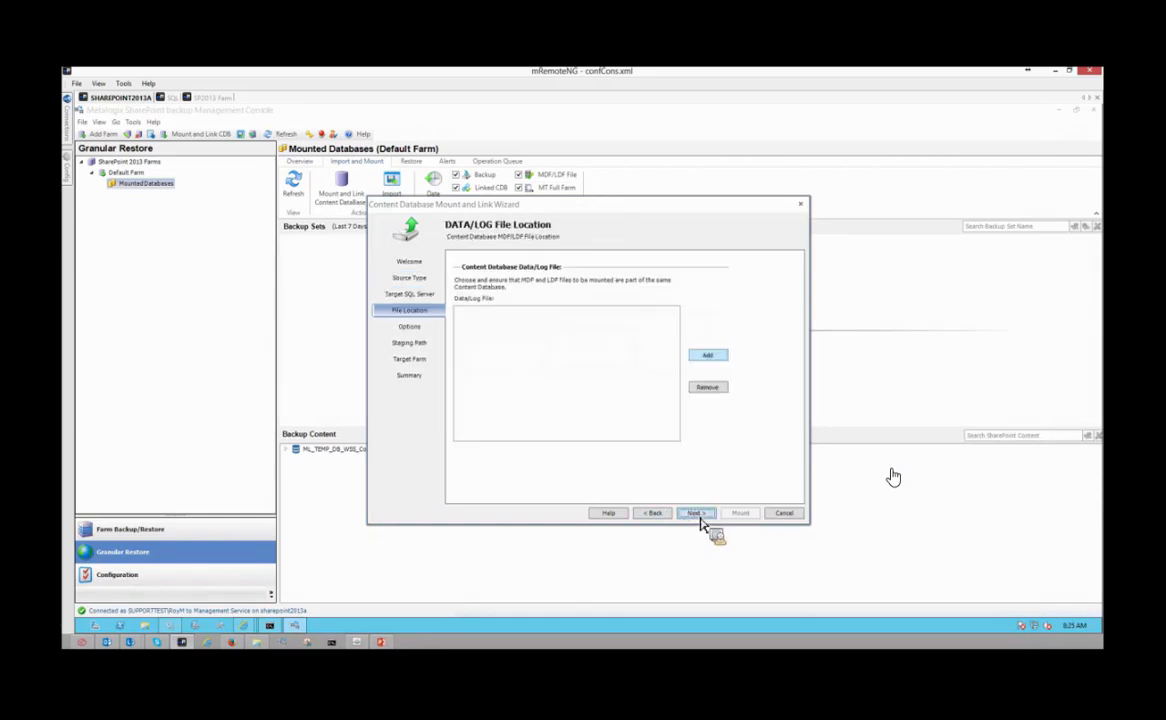
# - Add WSS_Content.mdf and WSS_Content_log.ldf from C:\Backups\CdbFiles\WSS_Content_20150319_081641\WSS_Content as the data and log files to mount
pyautogui.click(716, 360)
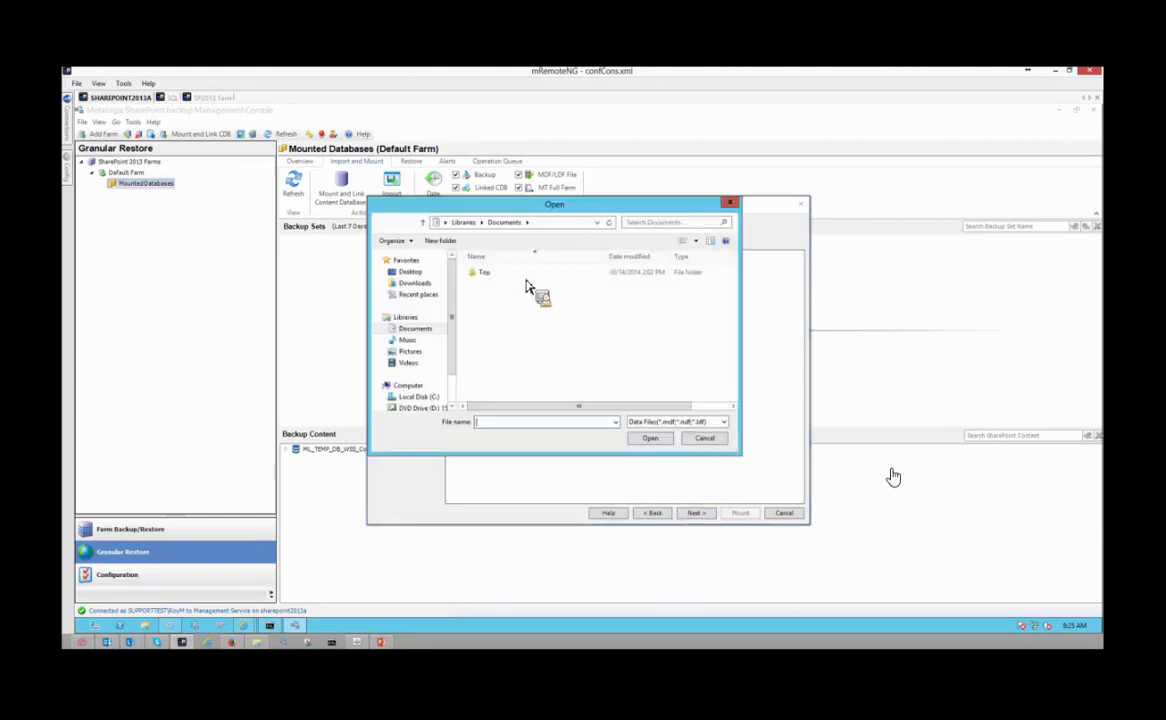
pyautogui.click(432, 396)
pyautogui.doubleClick(485, 273)
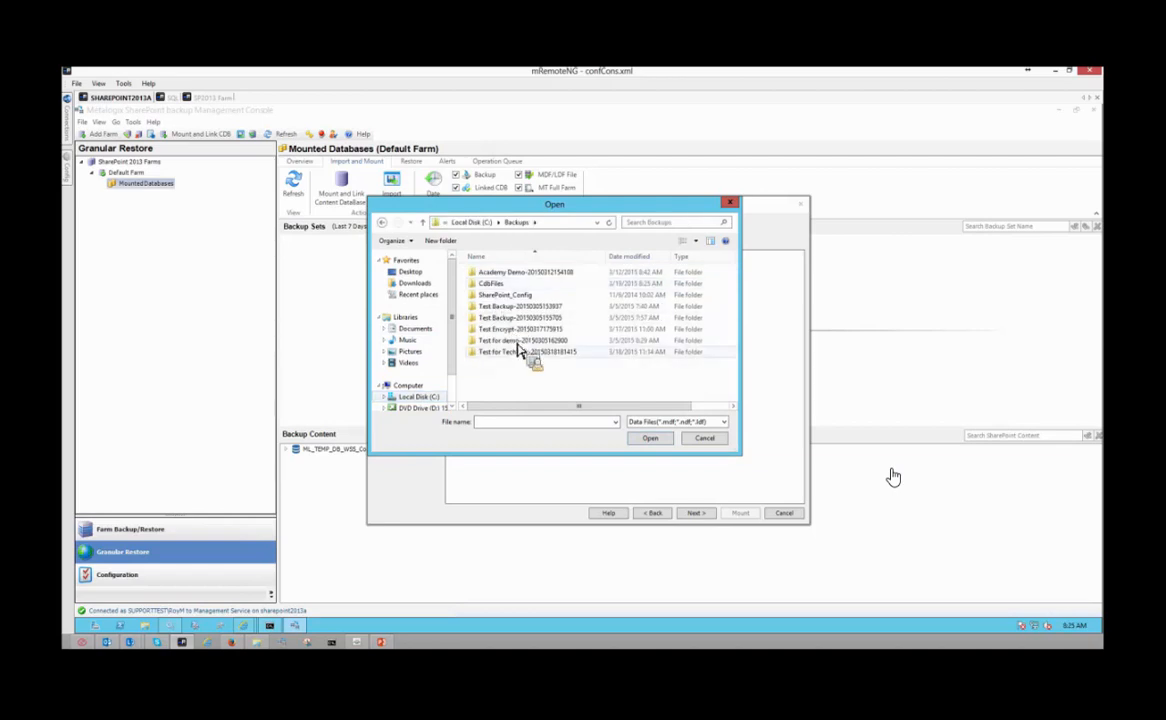
pyautogui.doubleClick(505, 285)
pyautogui.doubleClick(506, 273)
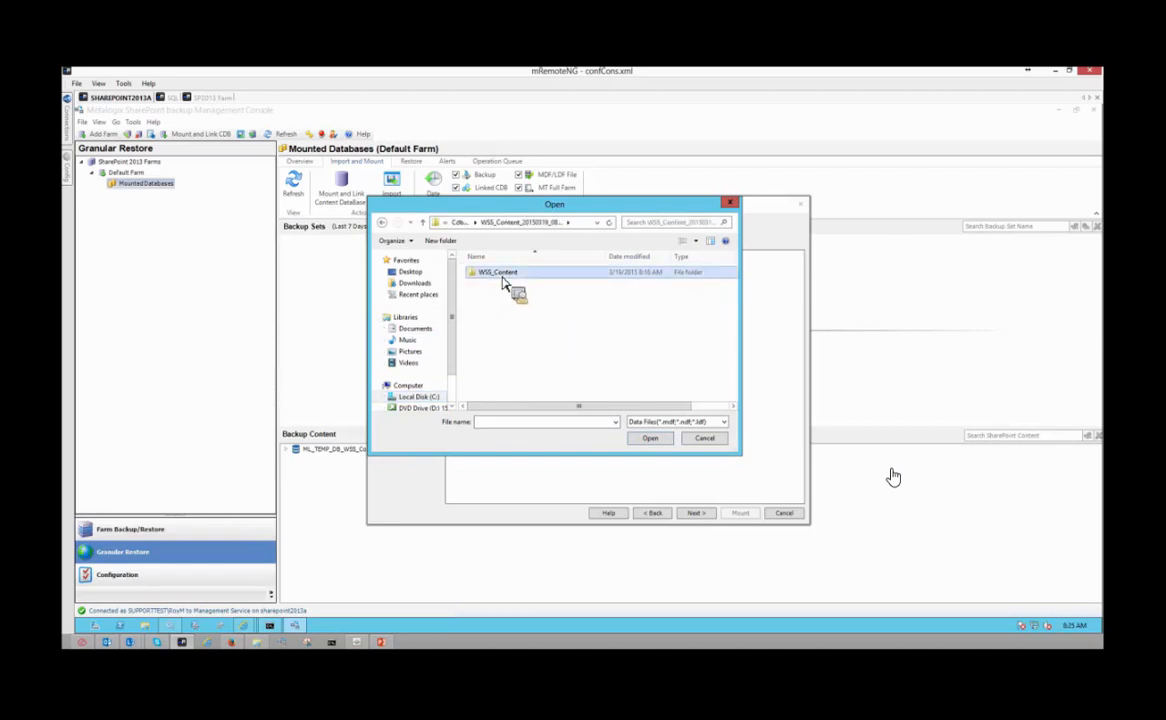
pyautogui.doubleClick(506, 273)
pyautogui.click(480, 272)
pyautogui.keyDown('shift'); pyautogui.click(482, 283); pyautogui.keyUp('shift')
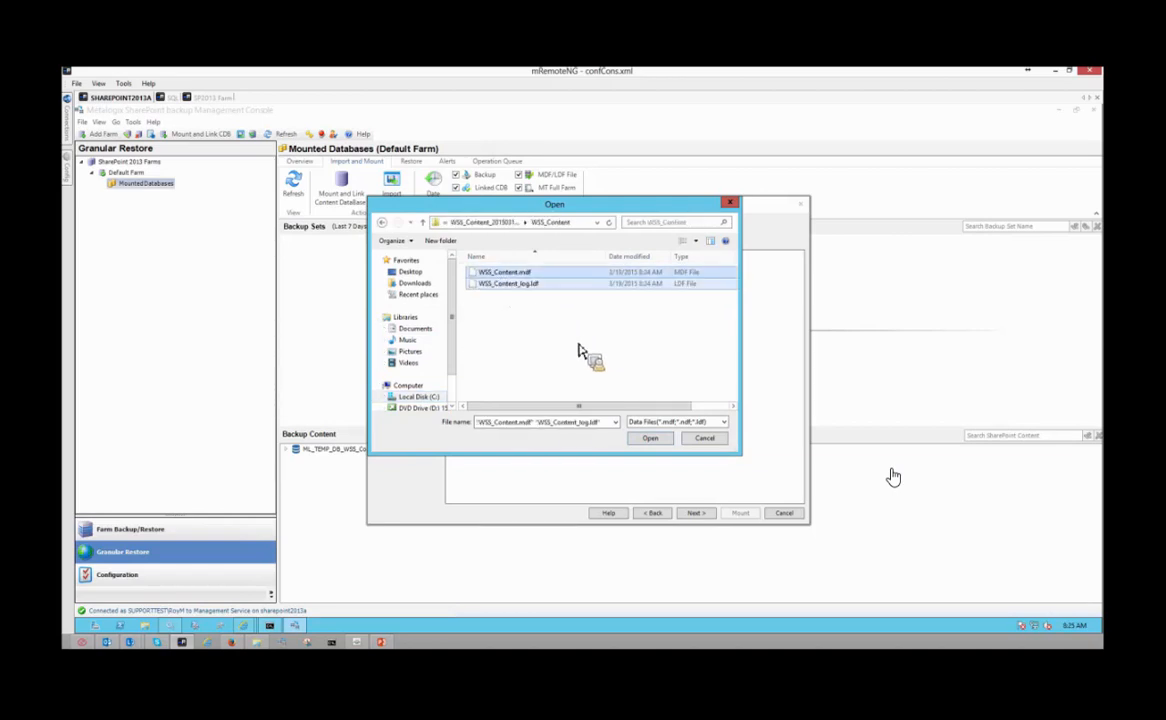
pyautogui.click(650, 439)
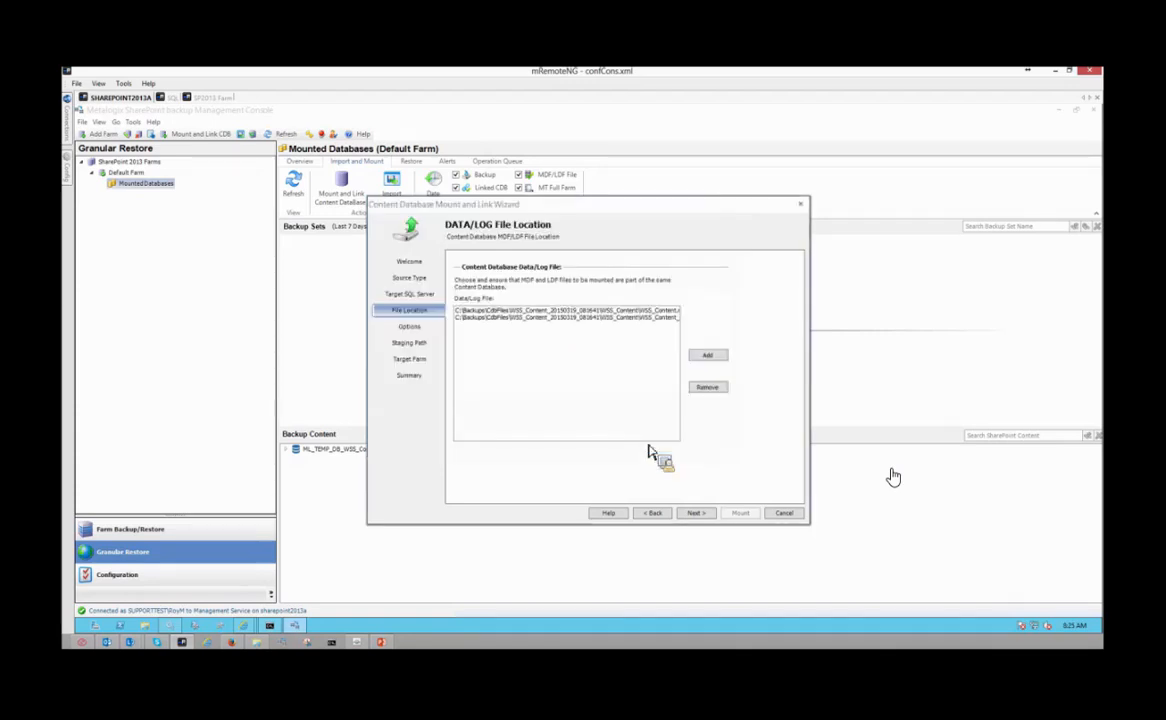